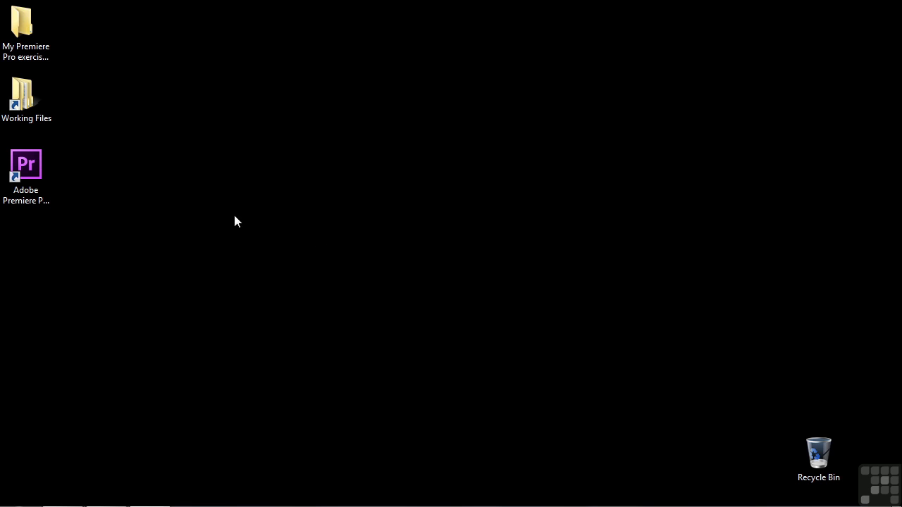
Open the project 2002-mixer audio effects.prproj from the projects folder in Working Files.
double_click(33, 108)
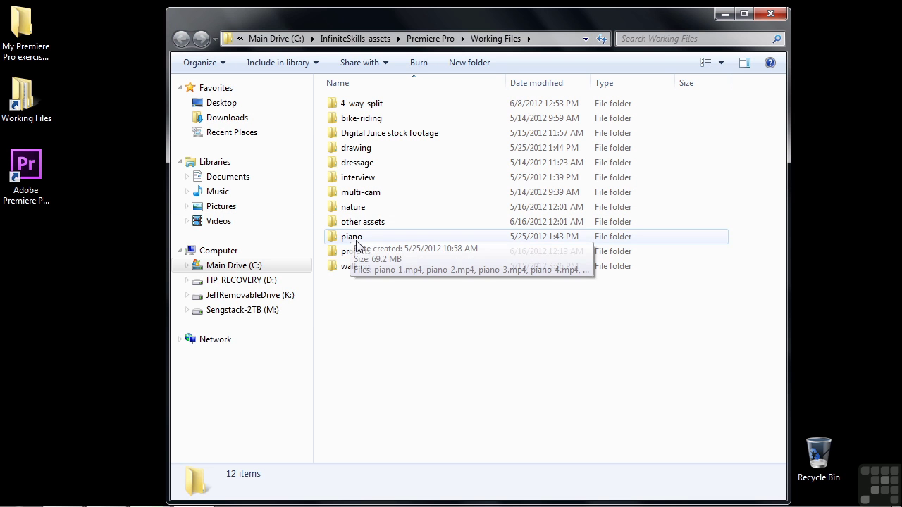
left_click(345, 253)
double_click(345, 255)
left_click_drag(780, 201, 802, 461)
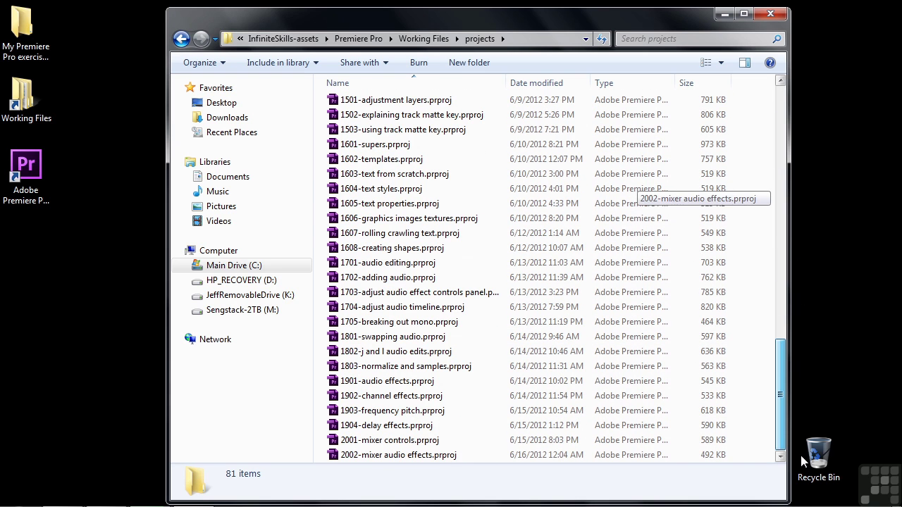
left_click(403, 457)
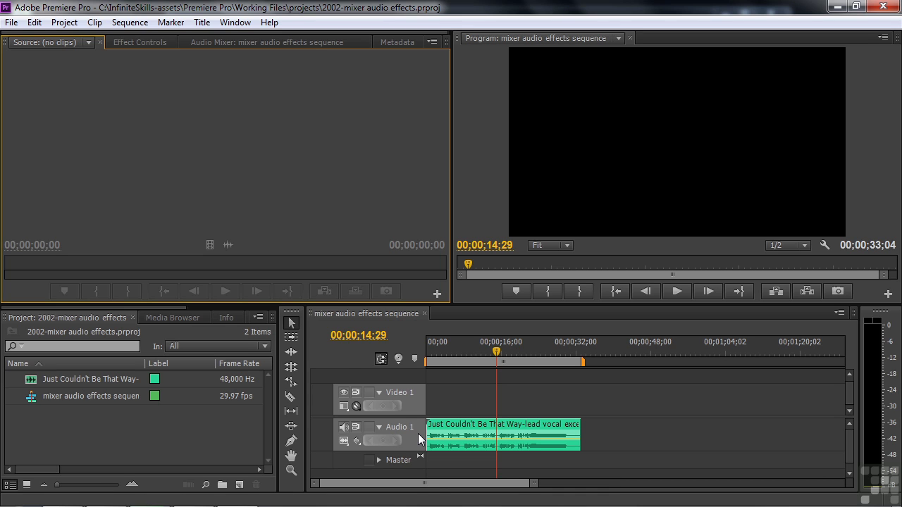
Undock the Audio Mixer into a floating window, narrow it to the two tracks and stretch it to full screen height.
left_click(238, 44)
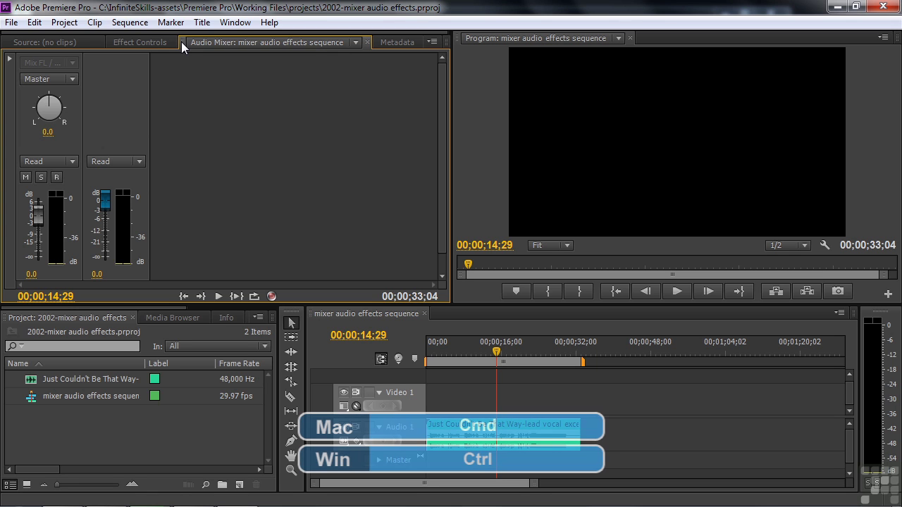
left_click_drag(181, 41, 165, 120)
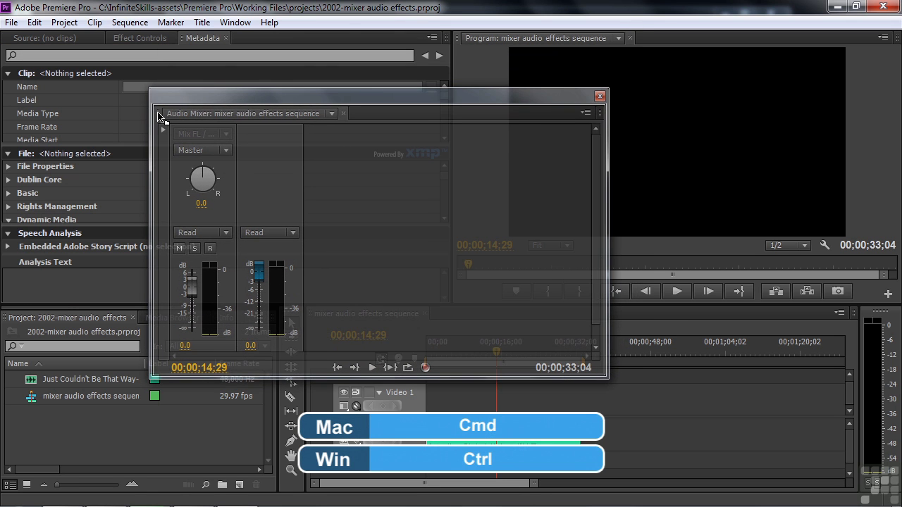
left_click_drag(610, 239, 321, 220)
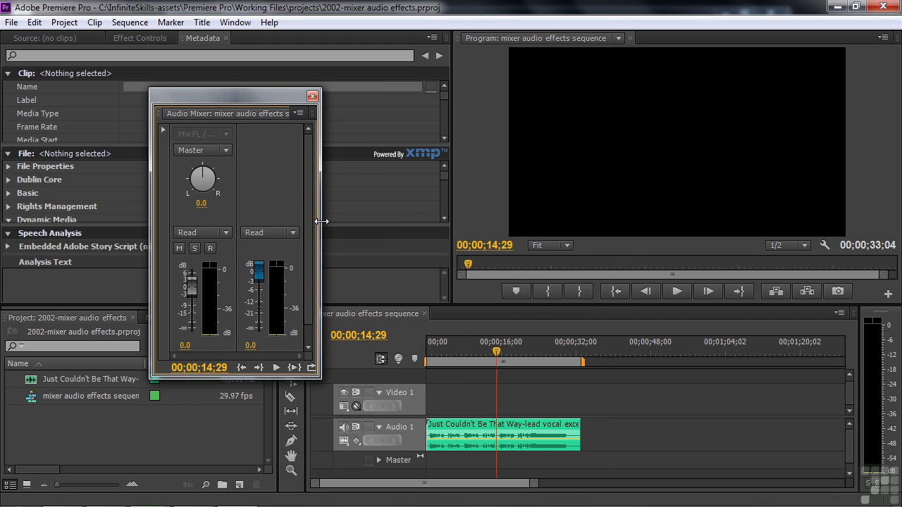
left_click_drag(254, 91, 254, 9)
left_click_drag(233, 378, 224, 505)
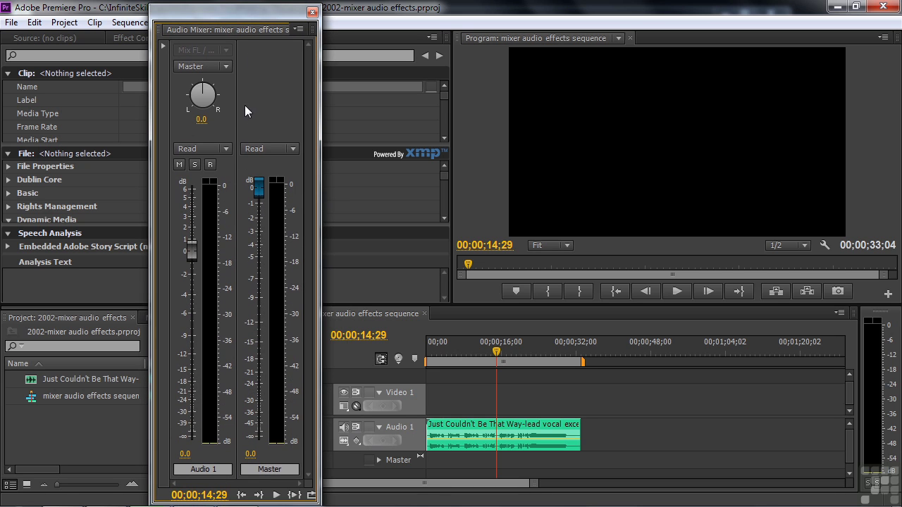
left_click_drag(266, 14, 189, 9)
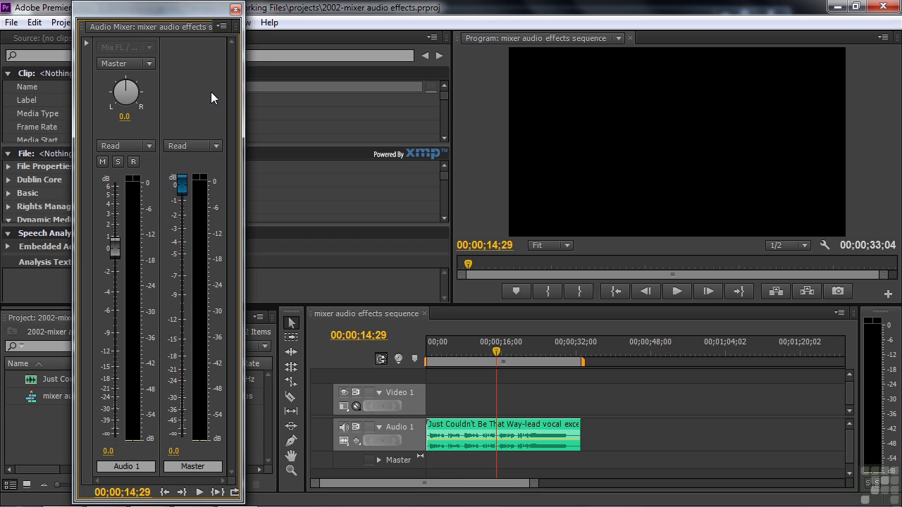
Show the Audio Mixer's effects and sends area and add a Treble effect to Audio 1's first effect slot.
left_click(85, 42)
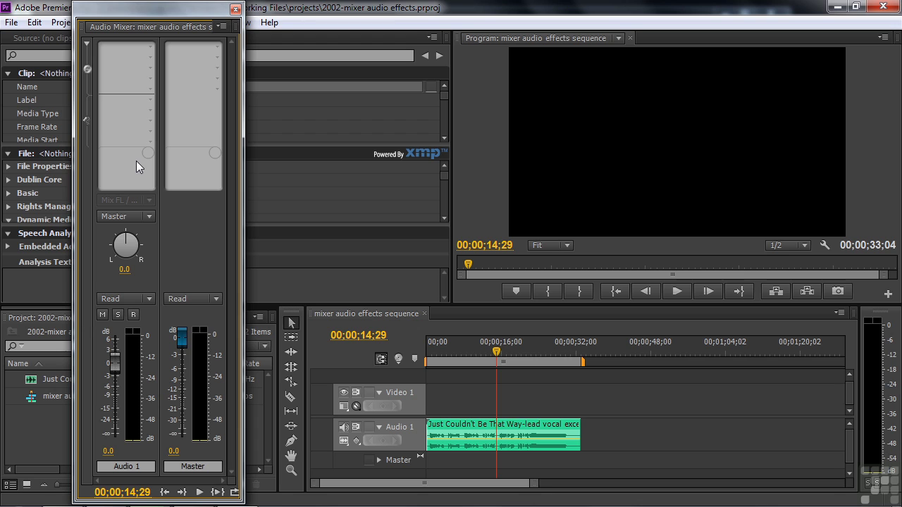
left_click(152, 46)
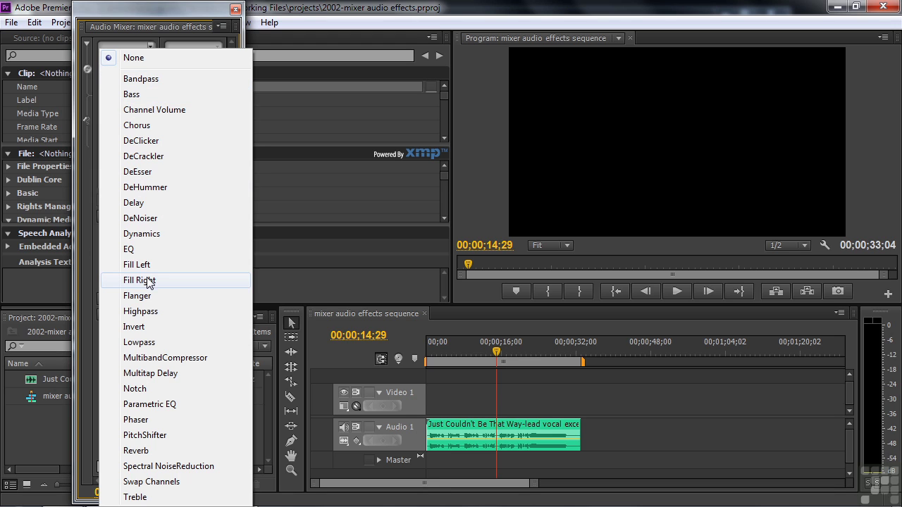
left_click(136, 497)
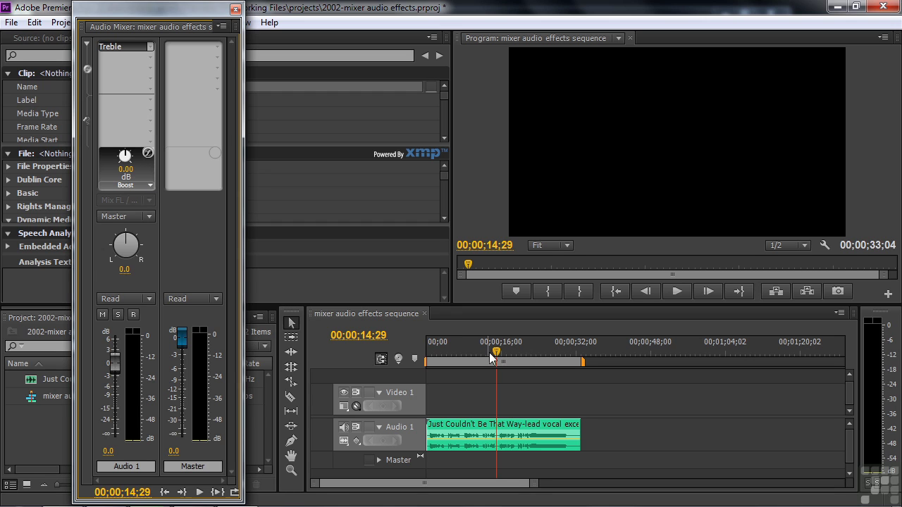
Play the sequence from near its start and raise Audio 1's Treble boost to 14.88 dB.
left_click_drag(500, 351, 436, 362)
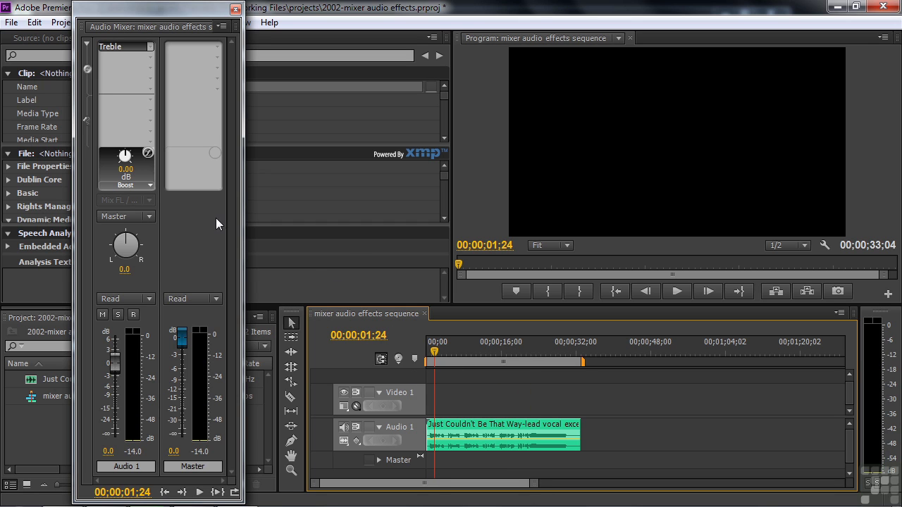
key("space")
left_click_drag(126, 156, 148, 162)
key("space")
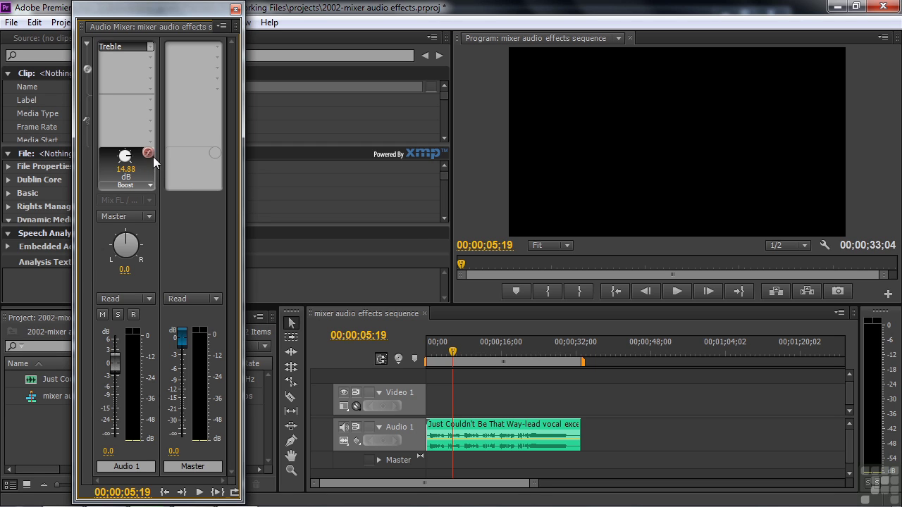
Compare the vocal with the Treble effect bypassed and enabled during playback.
left_click(148, 154)
key("space")
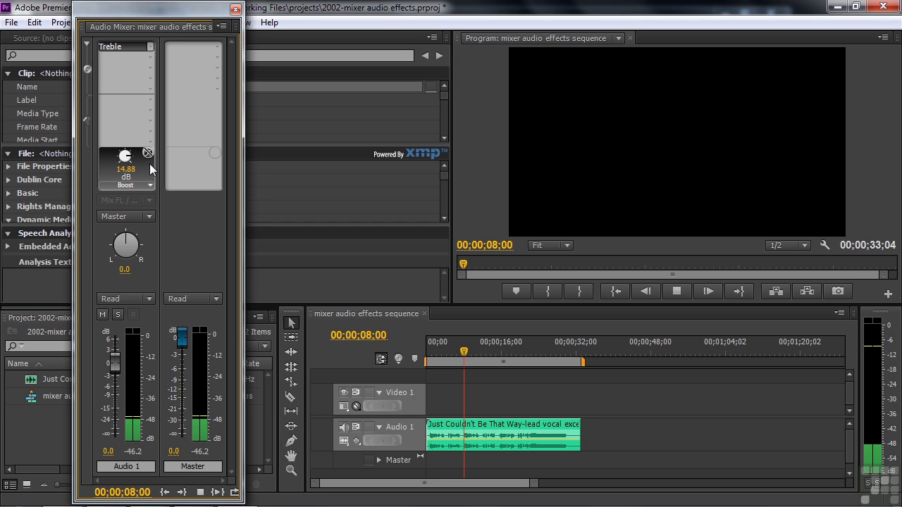
left_click(148, 155)
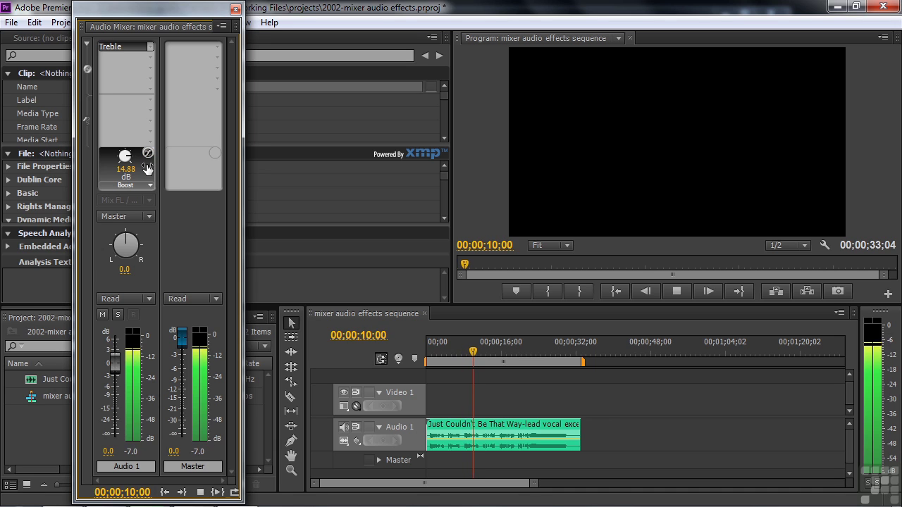
left_click(148, 154)
key("space")
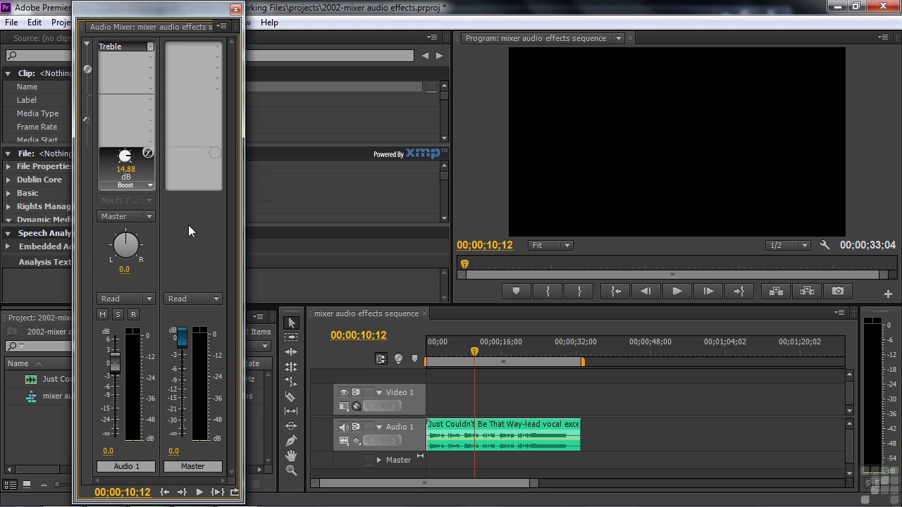
Remove the Treble effect from Audio 1 and put Reverb in its first effect slot.
left_click(149, 45)
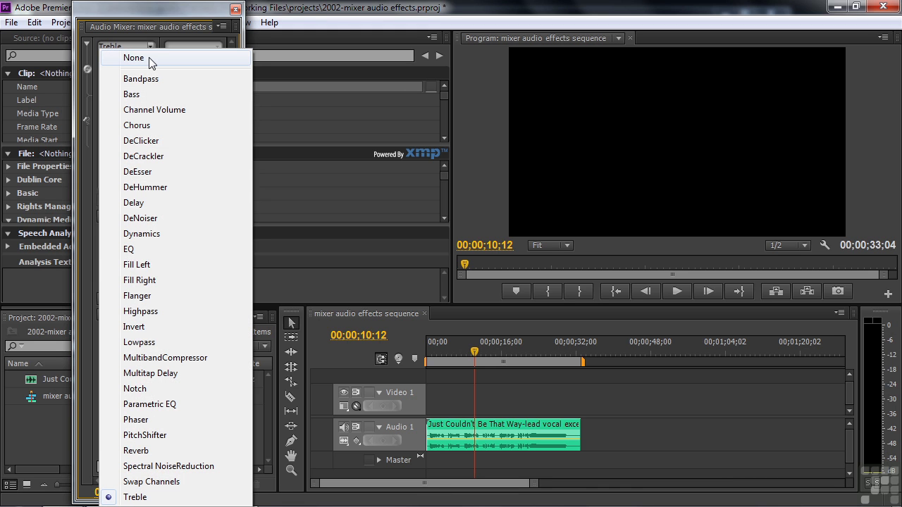
left_click(149, 58)
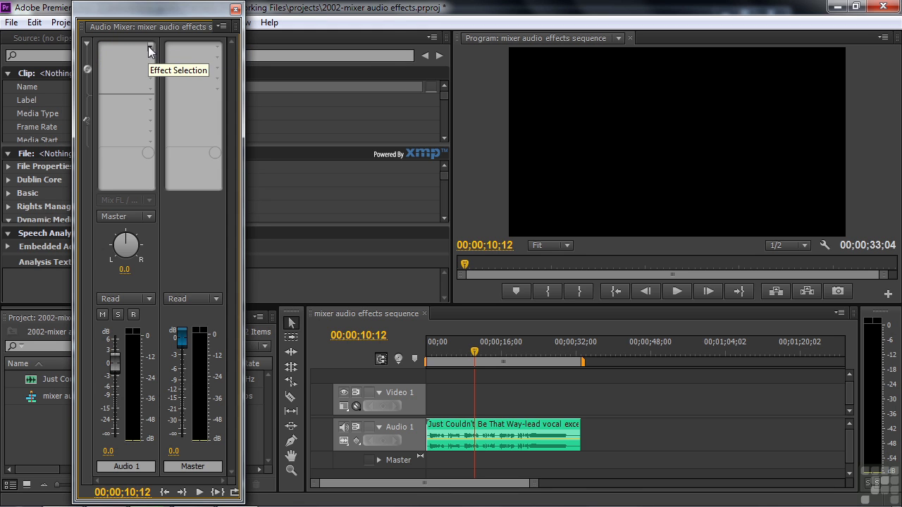
left_click(149, 46)
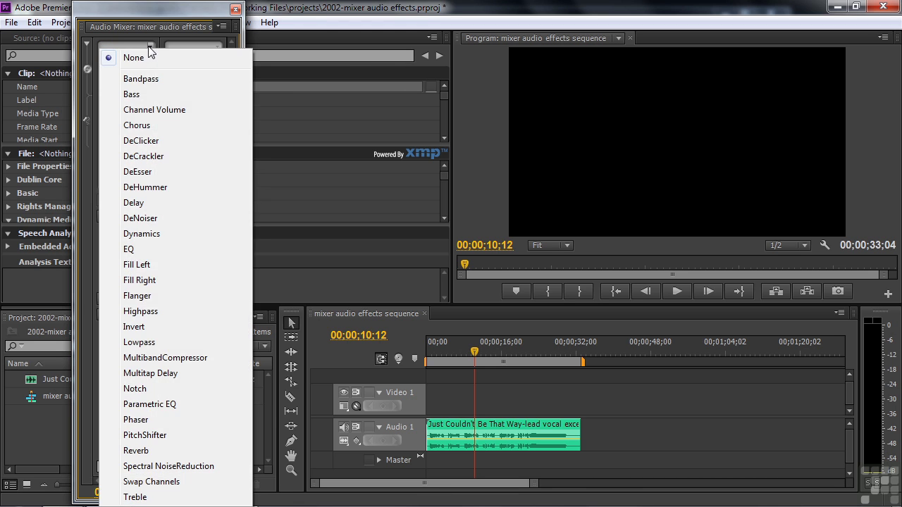
left_click(152, 452)
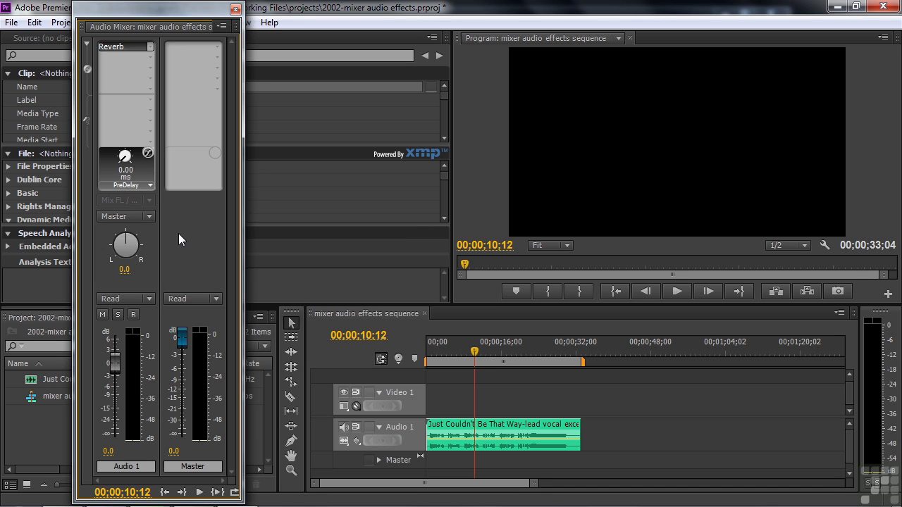
Switch the Reverb's displayed parameter to Absorption and then to Size.
left_click(150, 186)
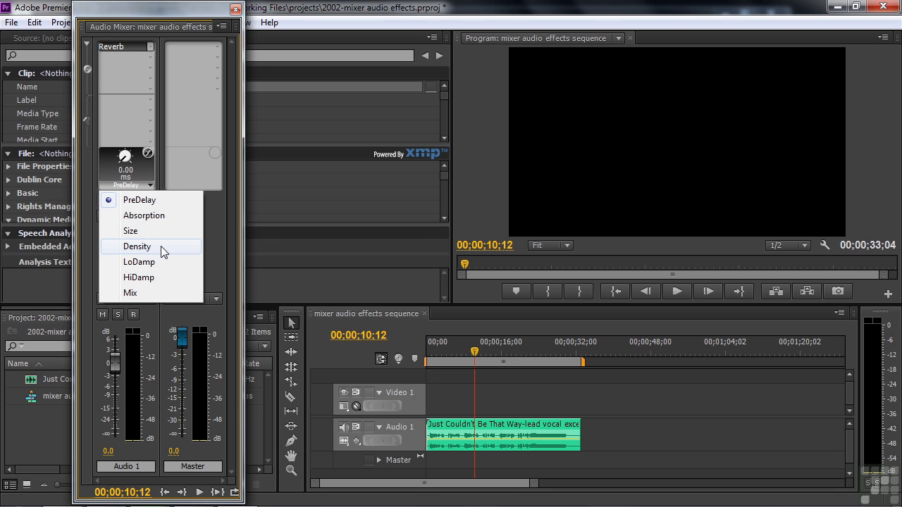
left_click(153, 216)
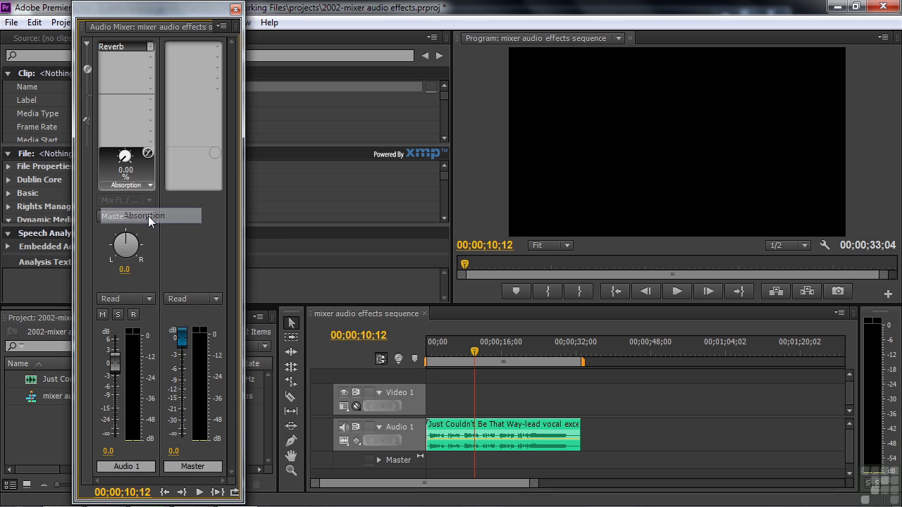
left_click(147, 184)
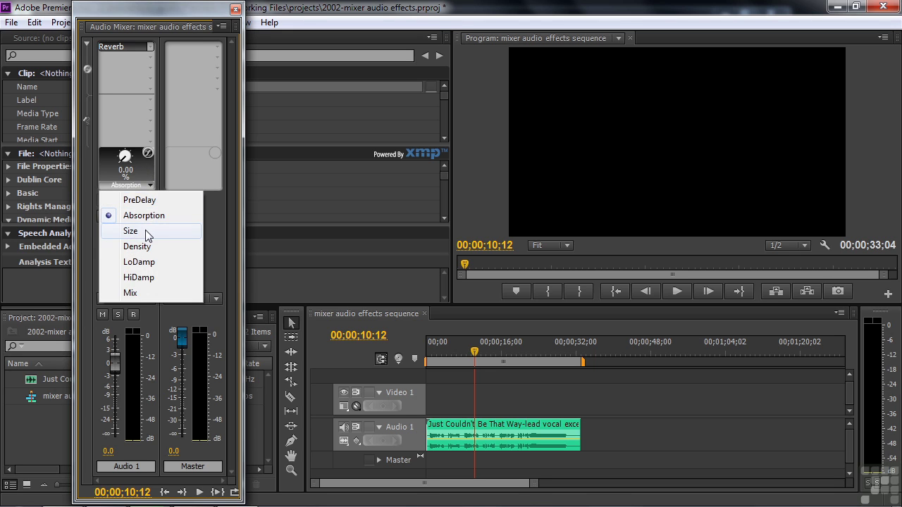
left_click(147, 230)
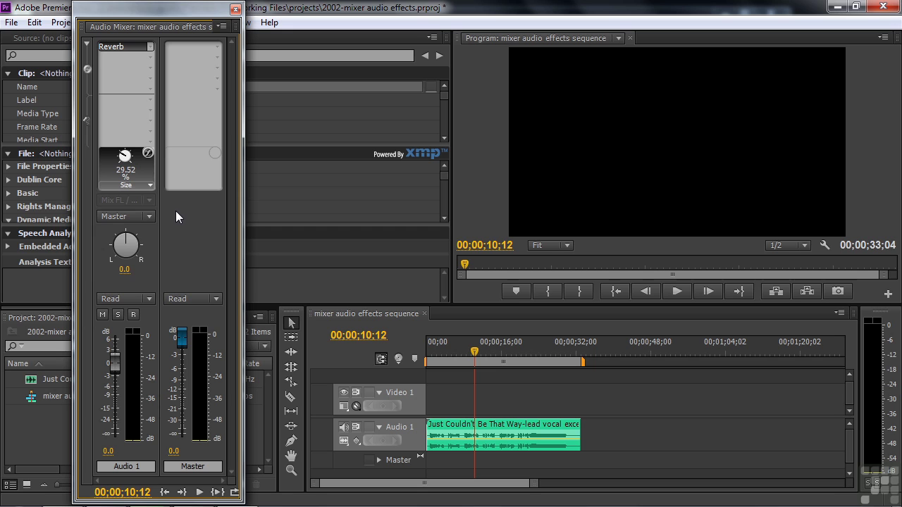
Open the Reverb effect's editor and place its window beside the Audio Mixer.
right_click(124, 46)
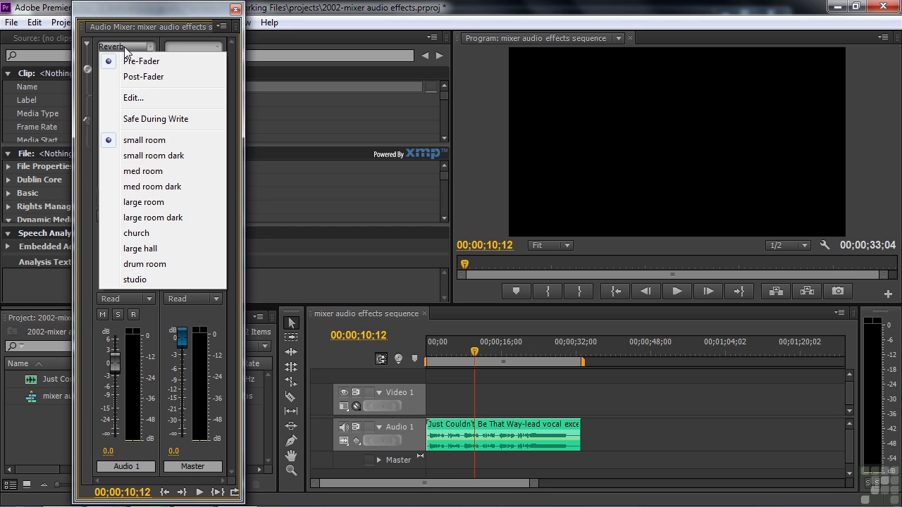
left_click(134, 98)
left_click_drag(162, 74, 431, 28)
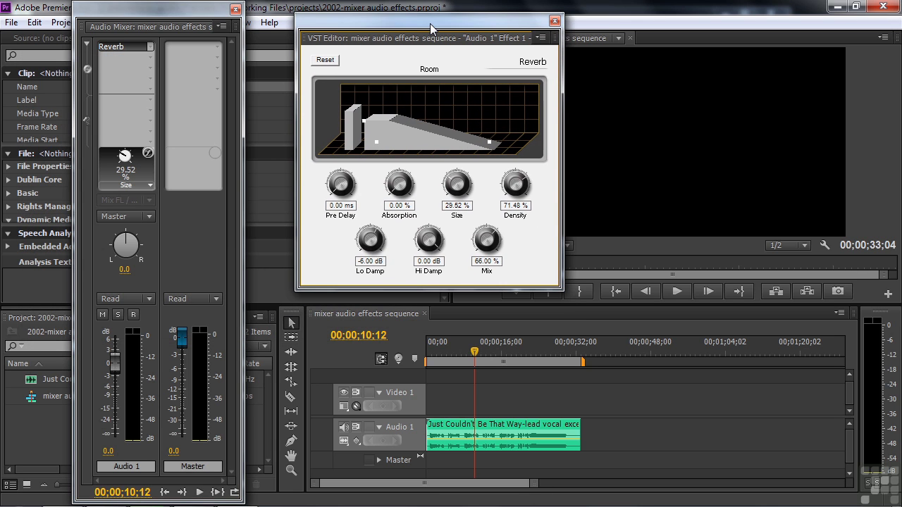
Apply the large hall preset to the Reverb and audition it from the start of the sequence.
right_click(138, 45)
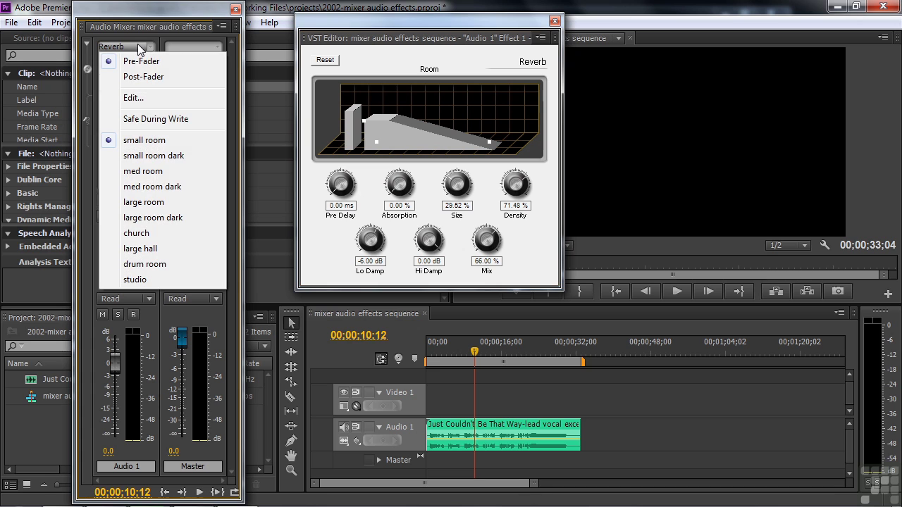
left_click(144, 249)
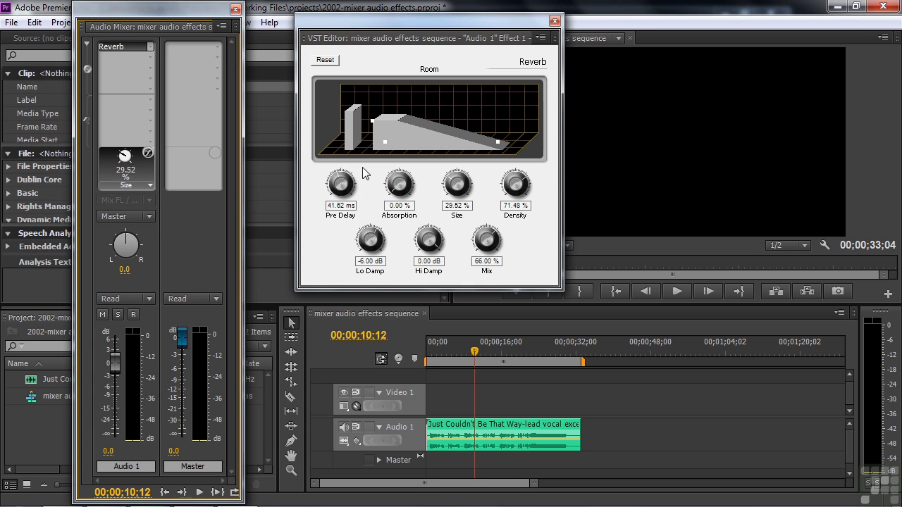
left_click_drag(474, 352, 423, 359)
key("space")
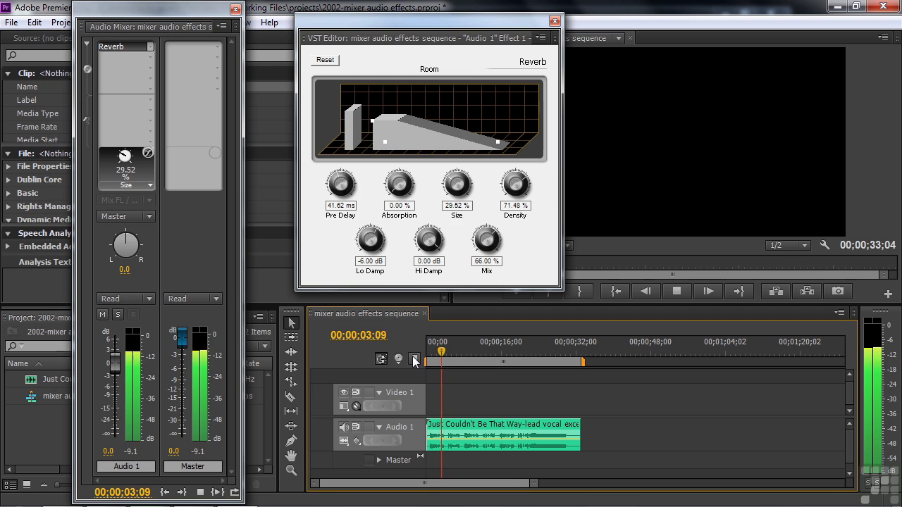
key("space")
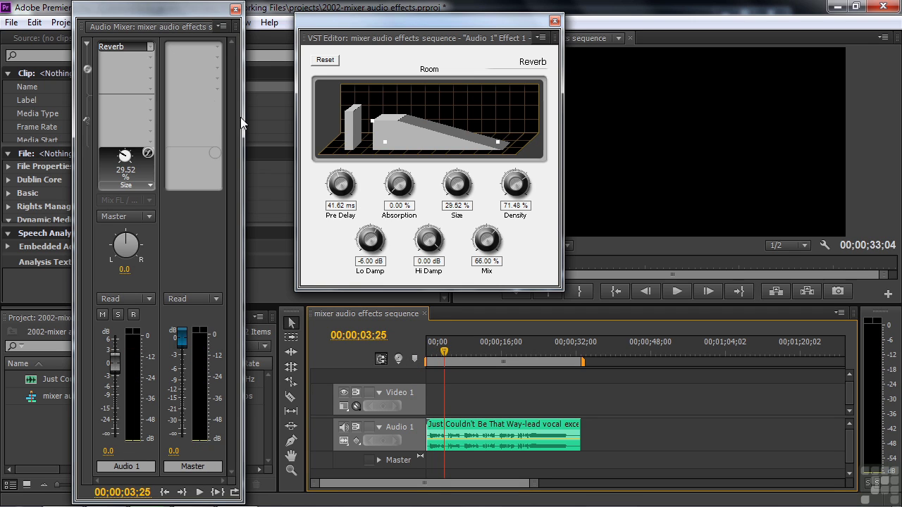
Apply the small room preset to the Reverb and audition it.
right_click(129, 48)
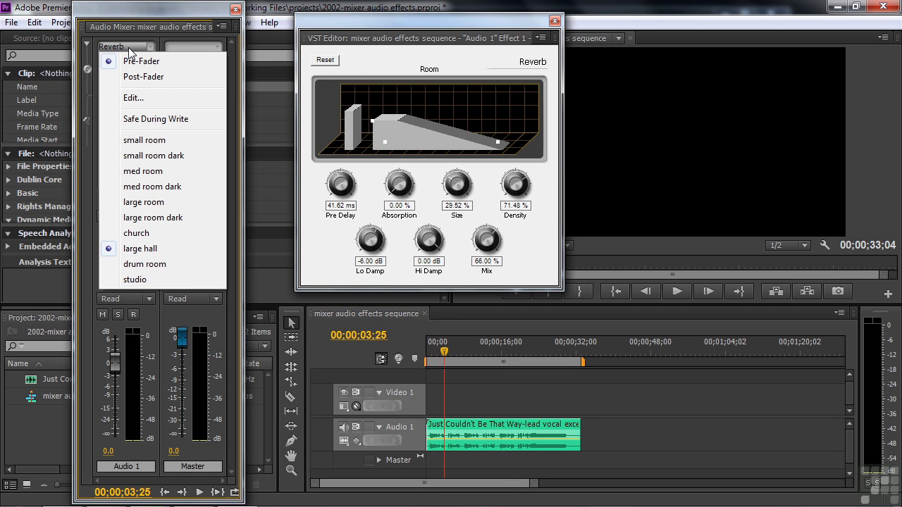
left_click(143, 140)
key("space")
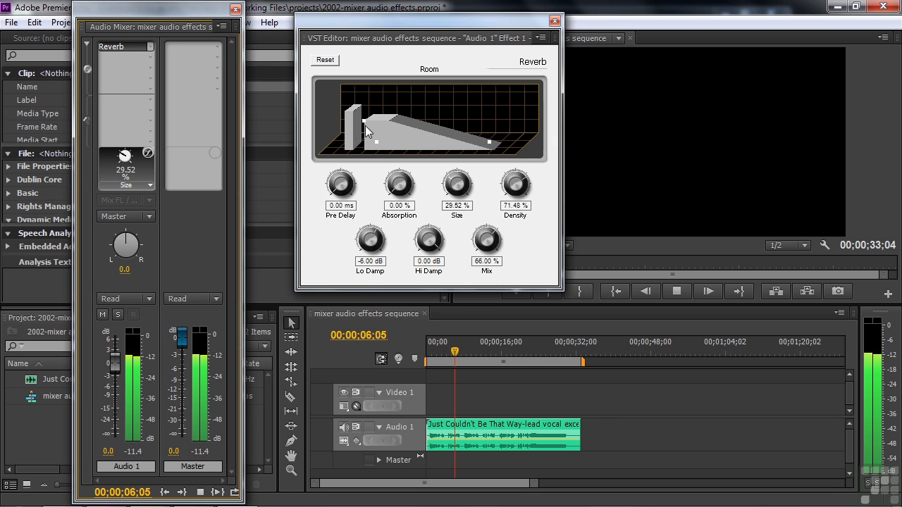
key("space")
Reshape the Reverb's room graph during playback to 100 ms Pre Delay, 100% Mix and 28.91% Absorption.
key("space")
left_click_drag(362, 123, 398, 142)
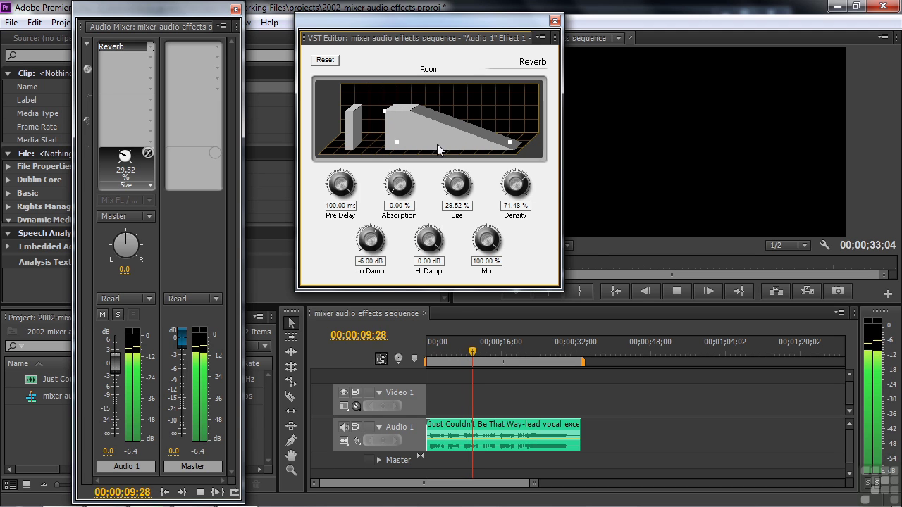
left_click_drag(514, 147, 483, 143)
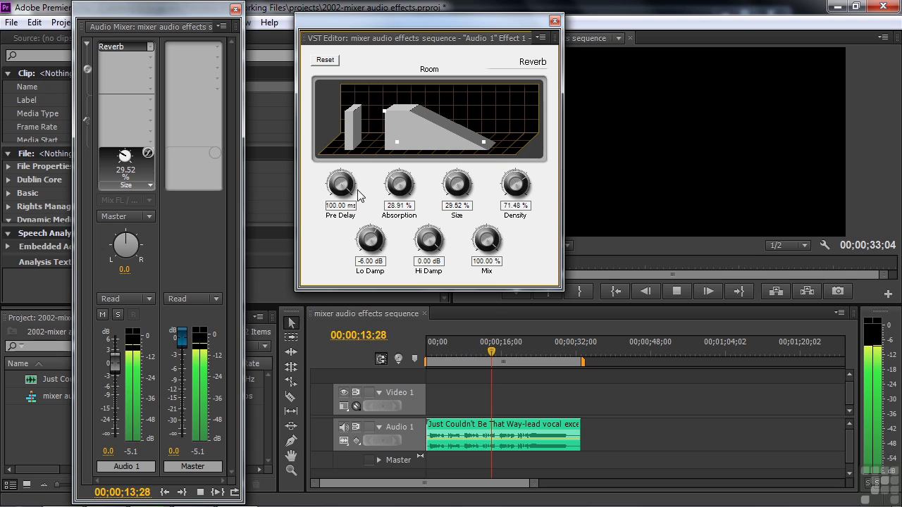
key("space")
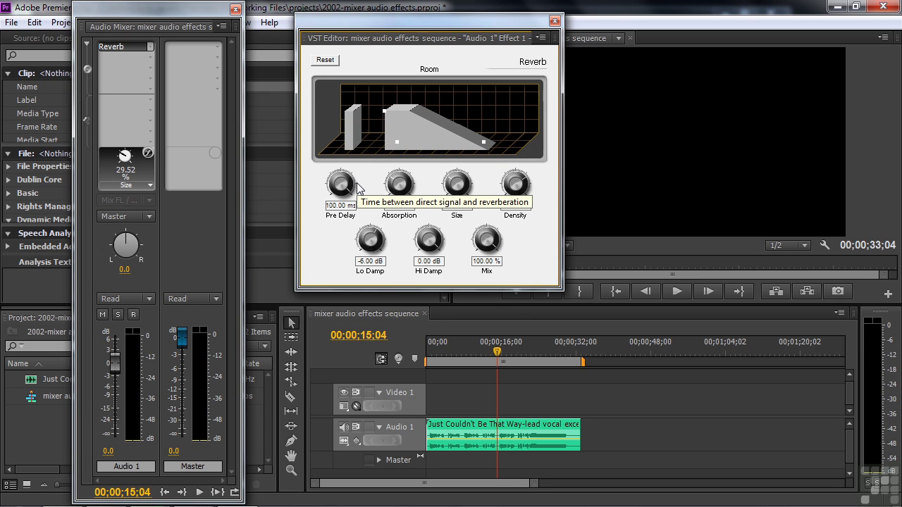
Close the Reverb editor and remove the Reverb effect from the Audio 1 track.
left_click(555, 21)
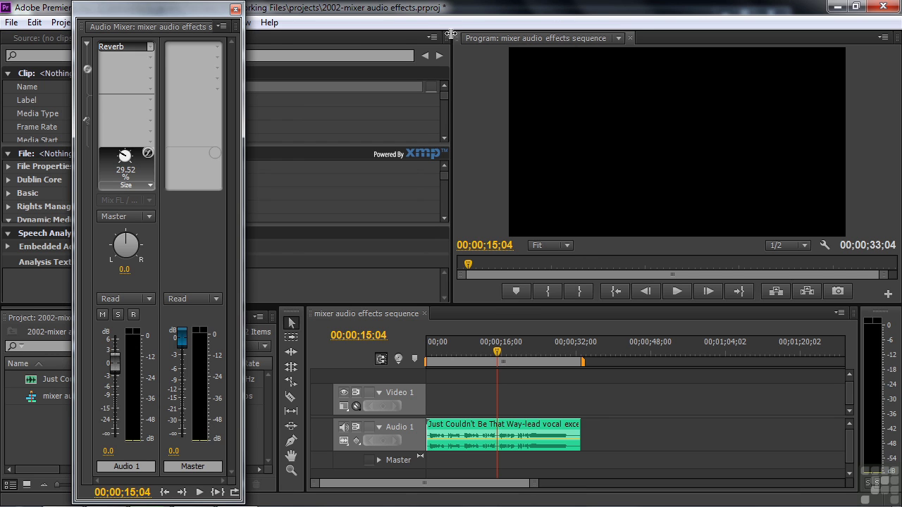
left_click(150, 47)
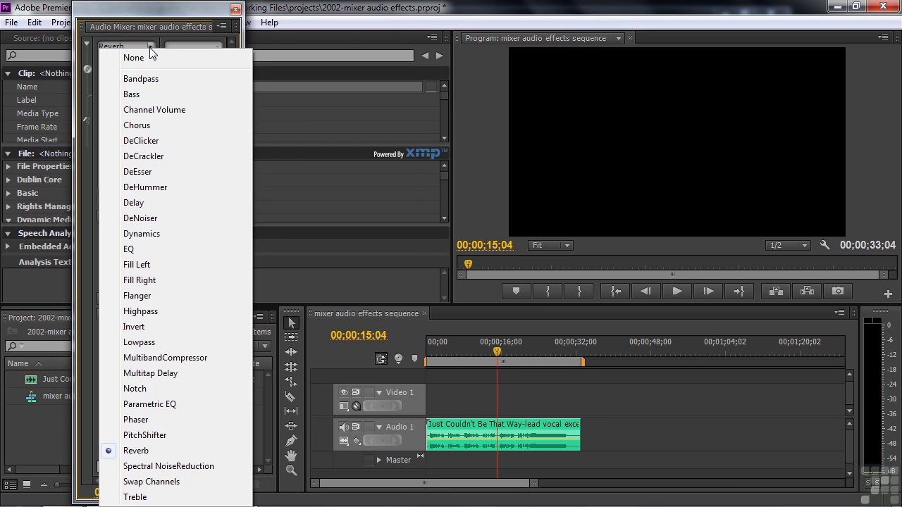
left_click(148, 58)
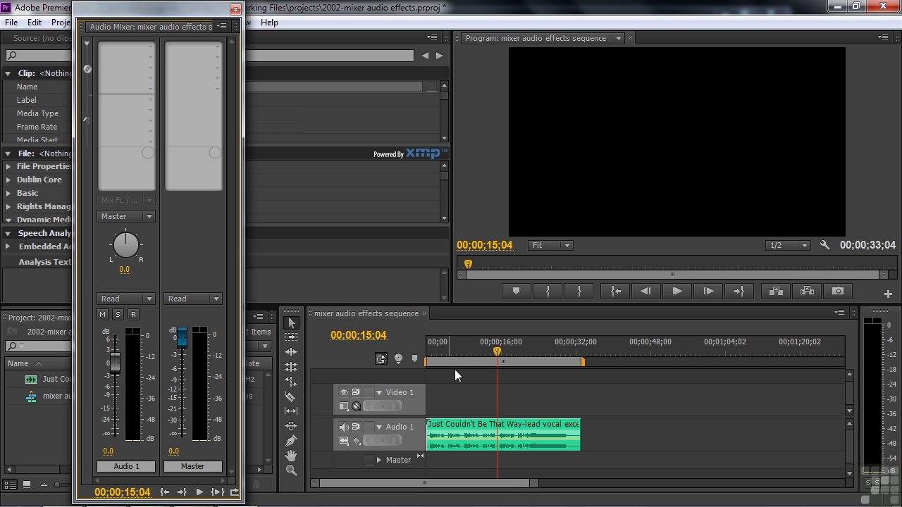
Move the playhead back near the sequence start, add PitchShifter to Audio 1 and open its editor.
left_click_drag(498, 357, 432, 356)
left_click(150, 48)
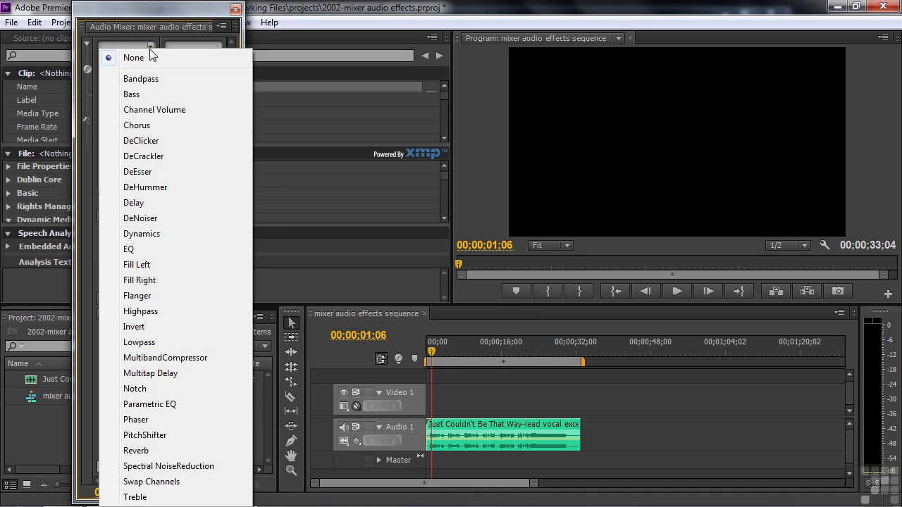
left_click(149, 434)
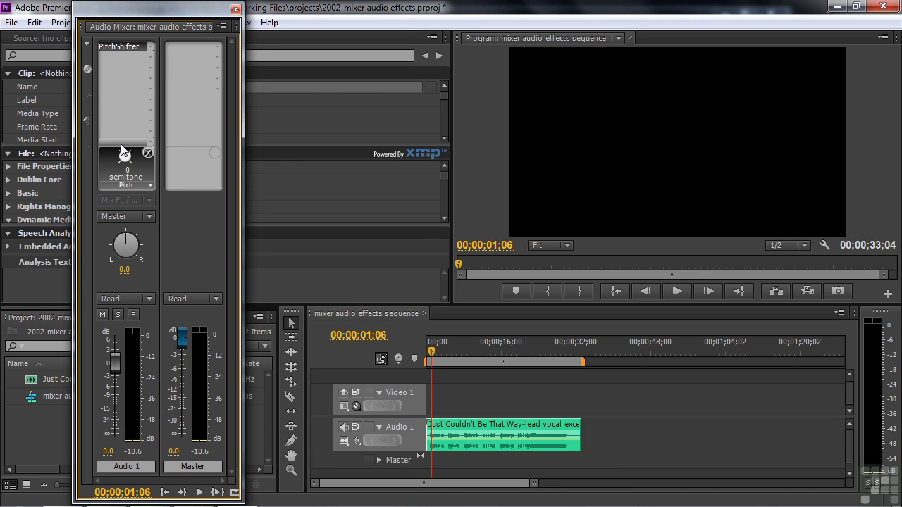
double_click(134, 48)
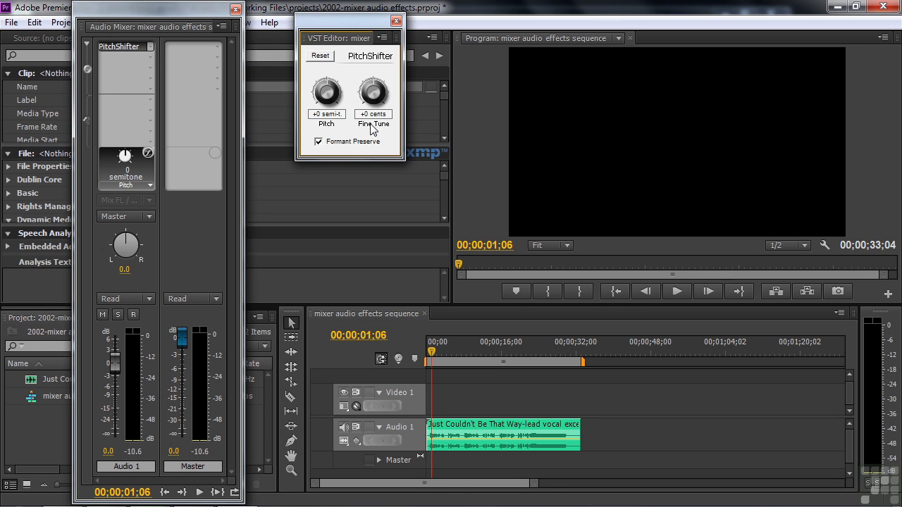
Apply the A third higher preset to the PitchShifter and audition it.
right_click(120, 47)
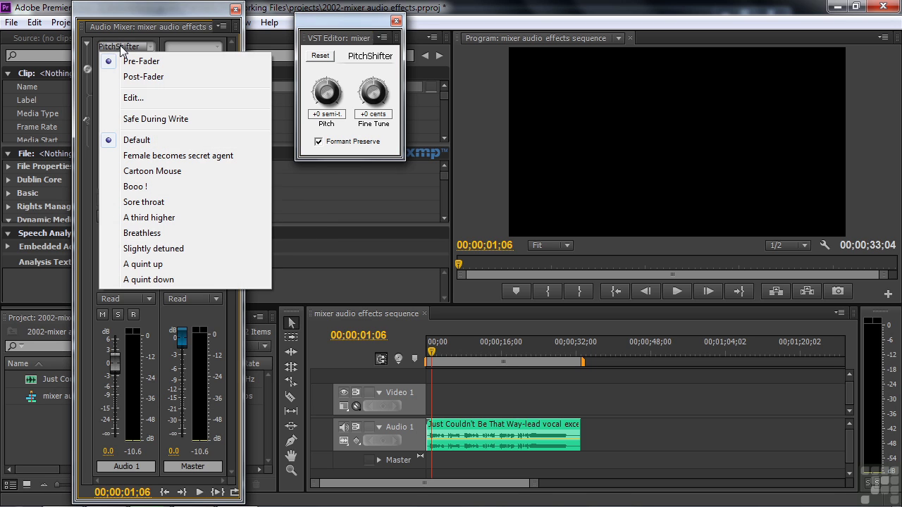
left_click(147, 219)
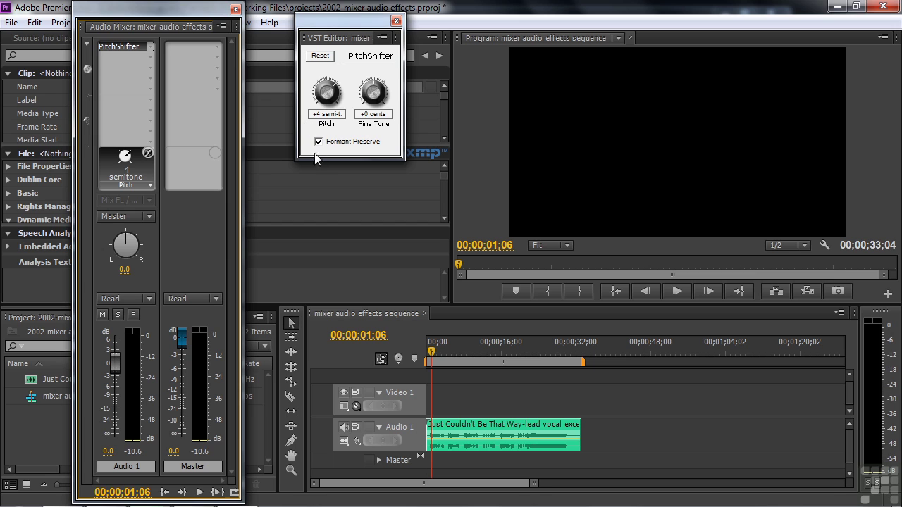
key("space")
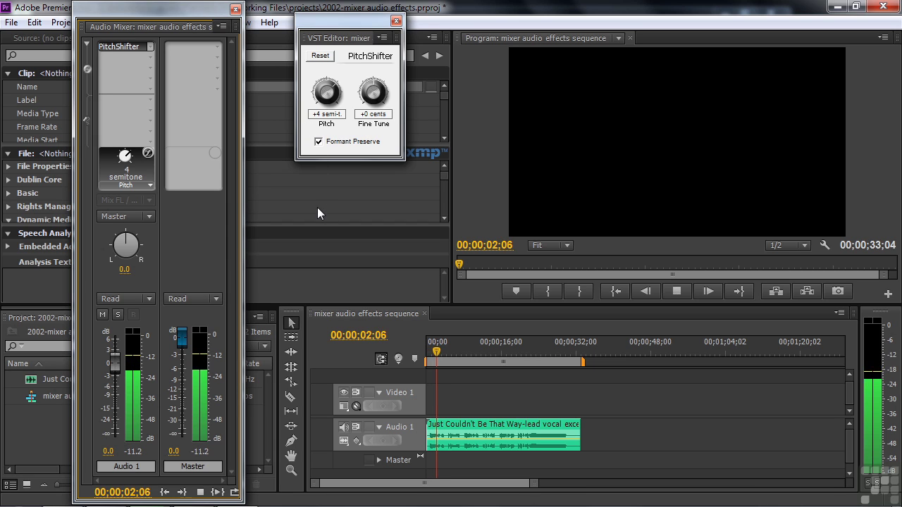
key("space")
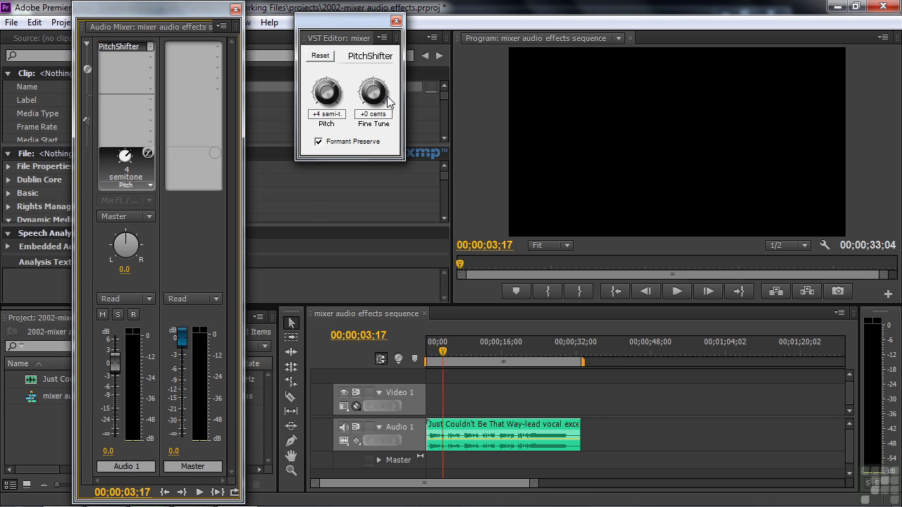
Apply the Cartoon Mouse preset to the PitchShifter and audition it.
right_click(114, 46)
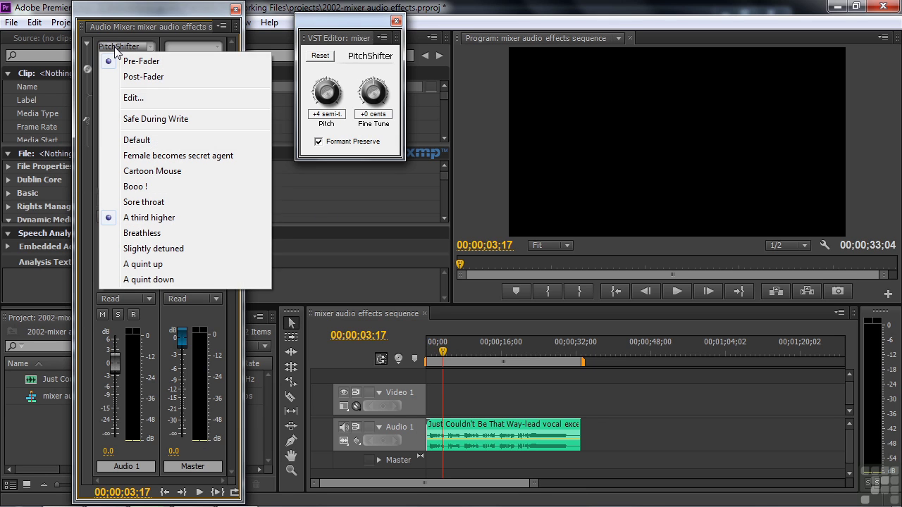
left_click(145, 171)
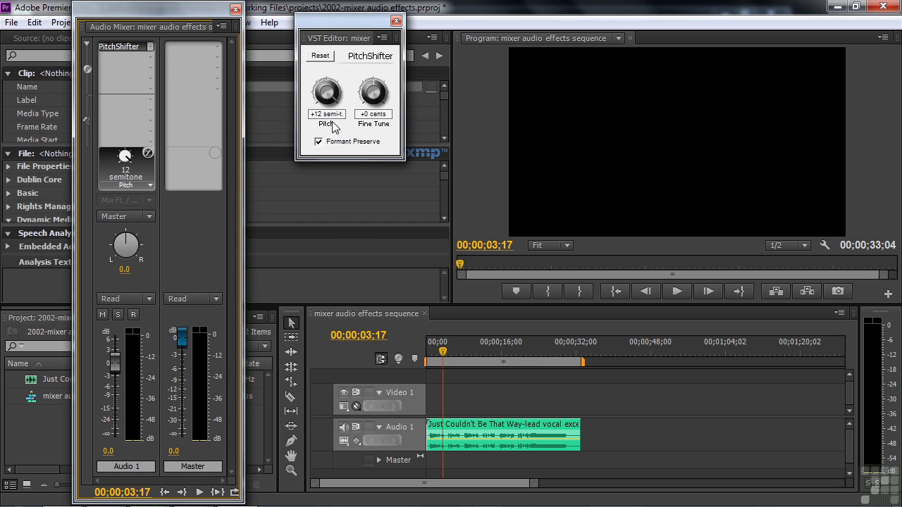
key("space")
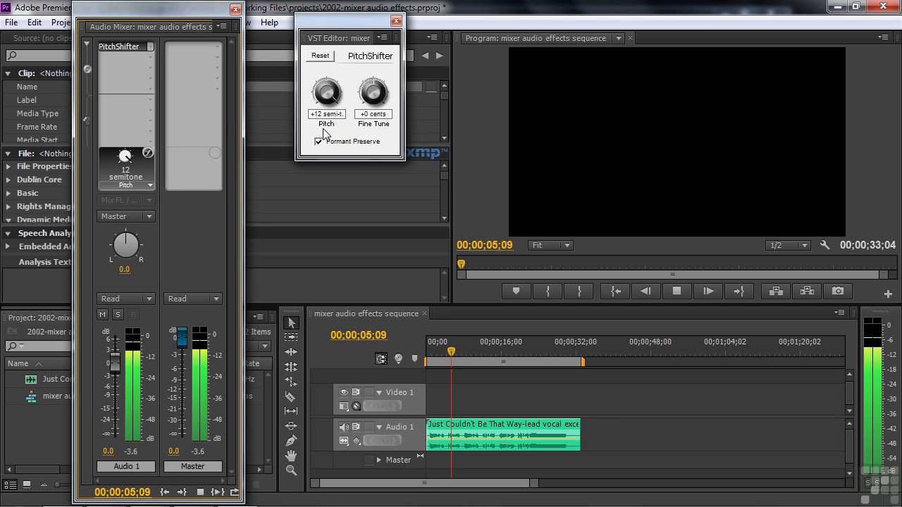
key("space")
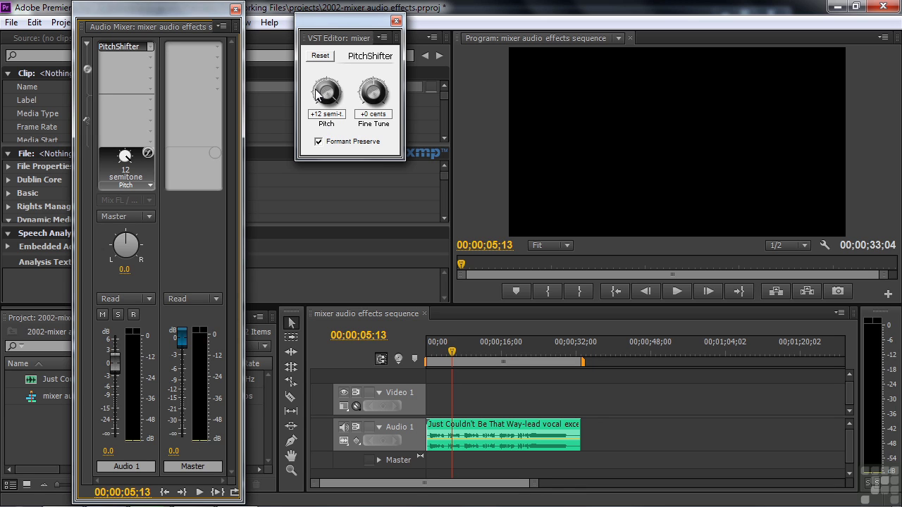
Close the PitchShifter editor and remove the PitchShifter effect from Audio 1.
left_click(148, 186)
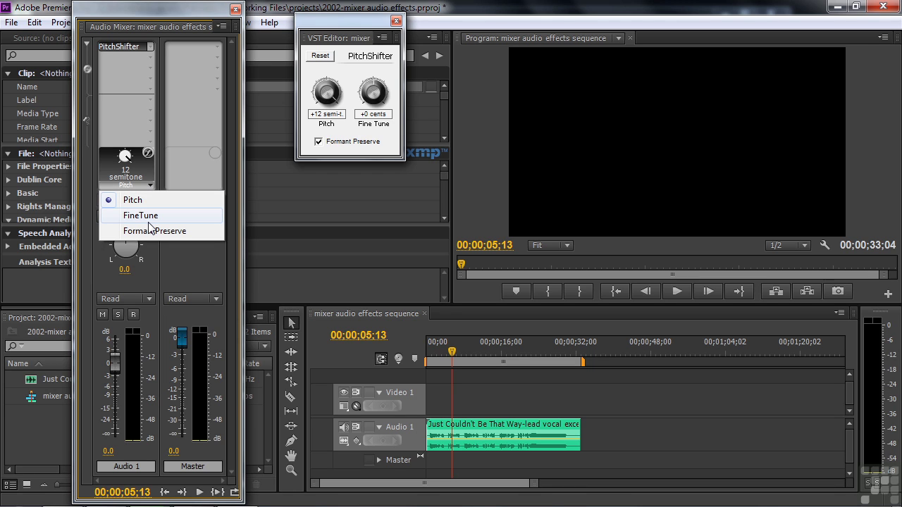
left_click(140, 174)
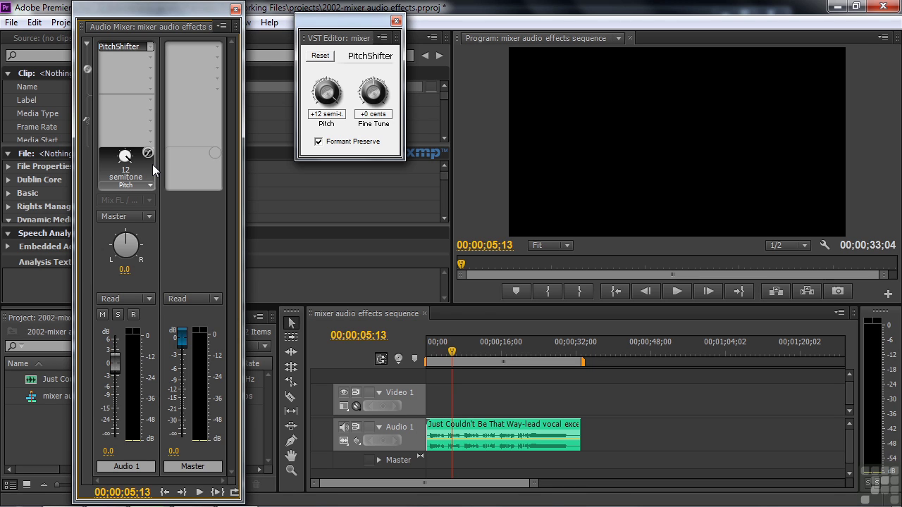
left_click(396, 20)
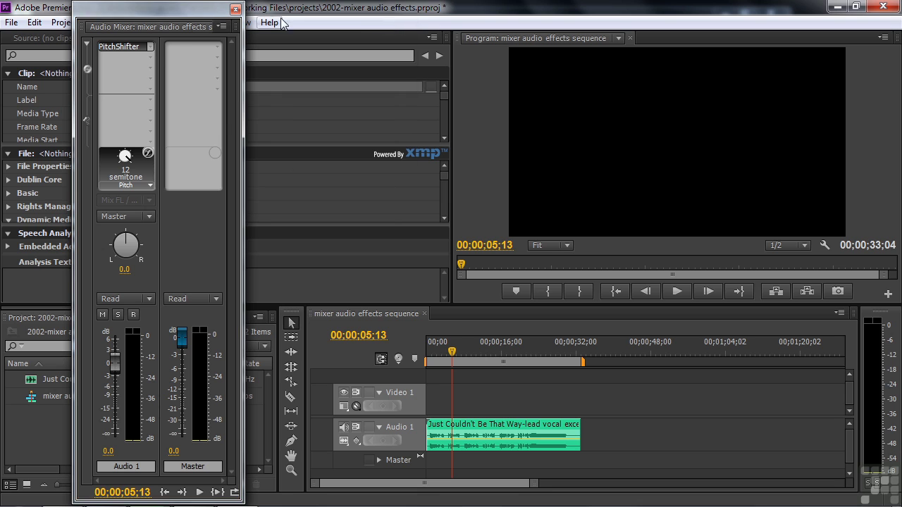
left_click(150, 47)
left_click(150, 57)
Add the Multitap Delay effect to Audio 1 and view its presets and adjustable parameters.
left_click(148, 45)
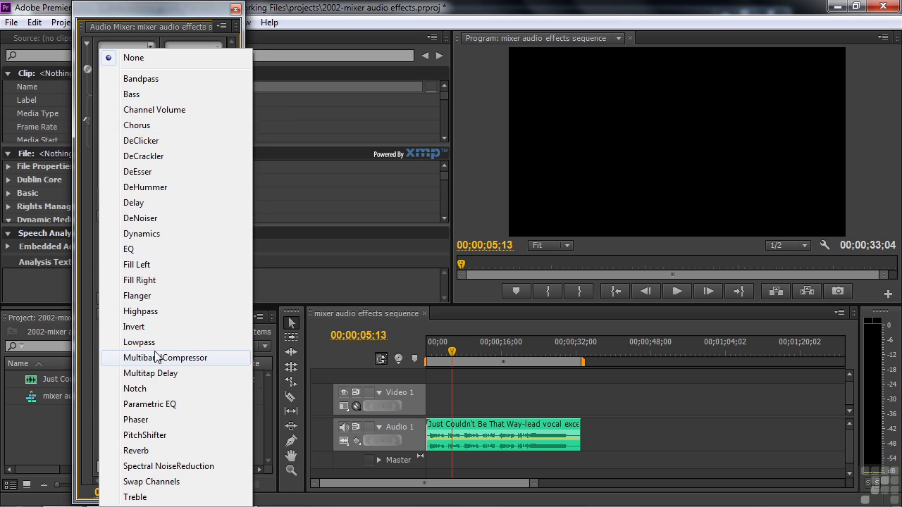
left_click(156, 373)
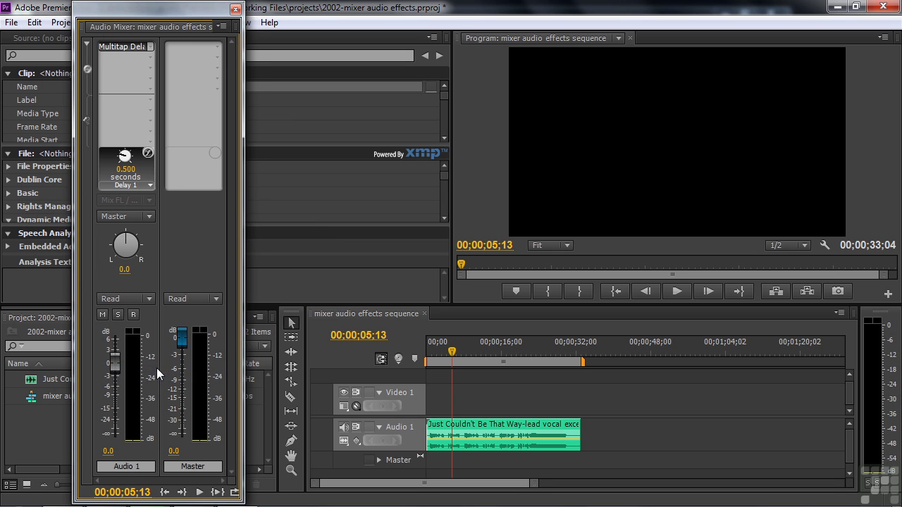
right_click(126, 44)
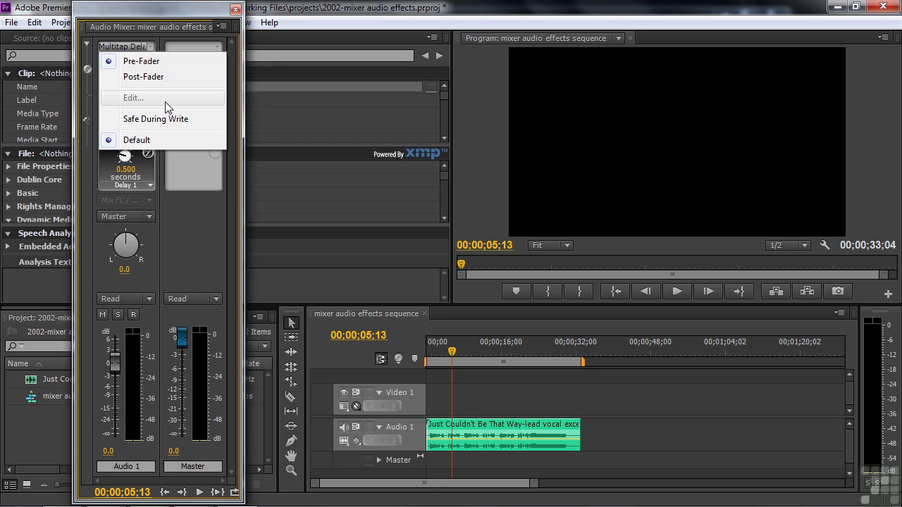
left_click(174, 38)
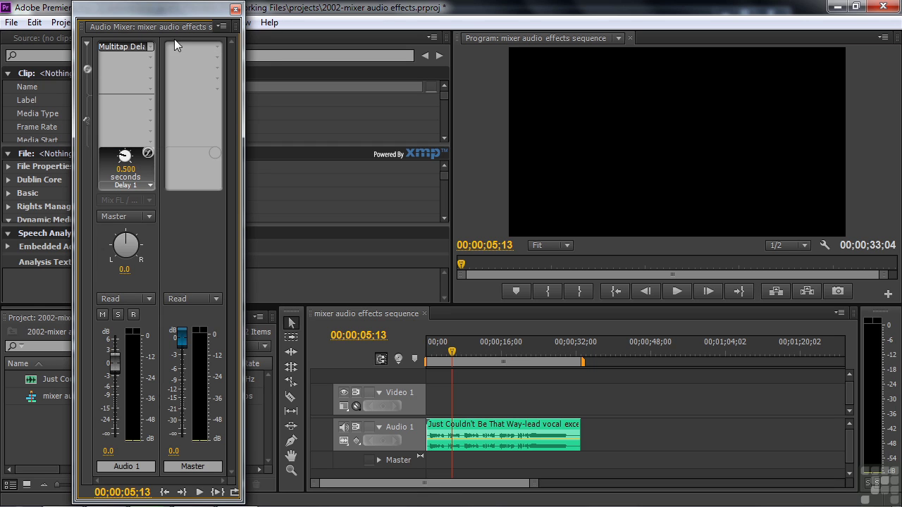
left_click(148, 183)
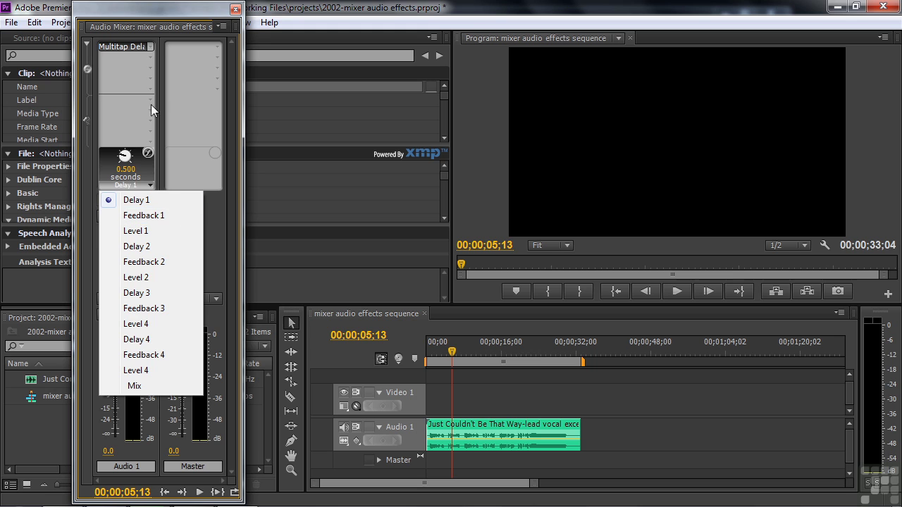
Replace the Multitap Delay on Audio 1 with the EQ effect and open the EQ editor.
left_click(152, 48)
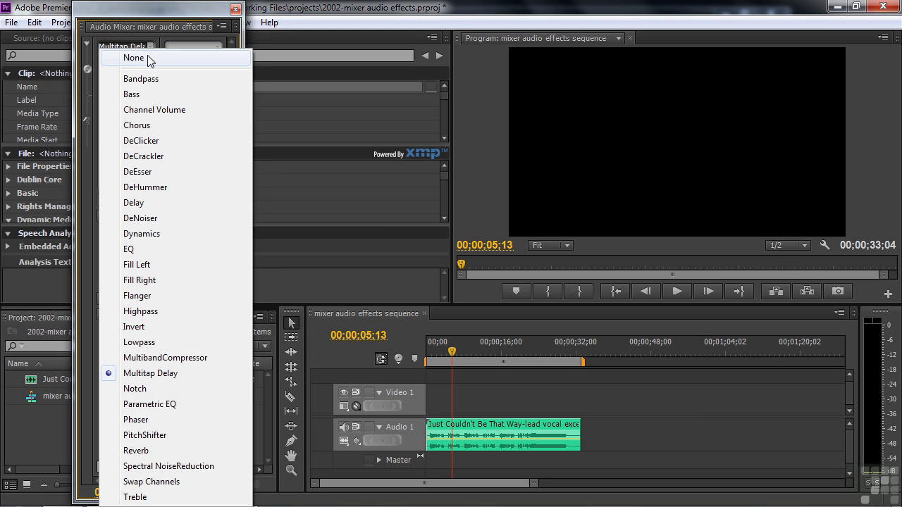
left_click(148, 55)
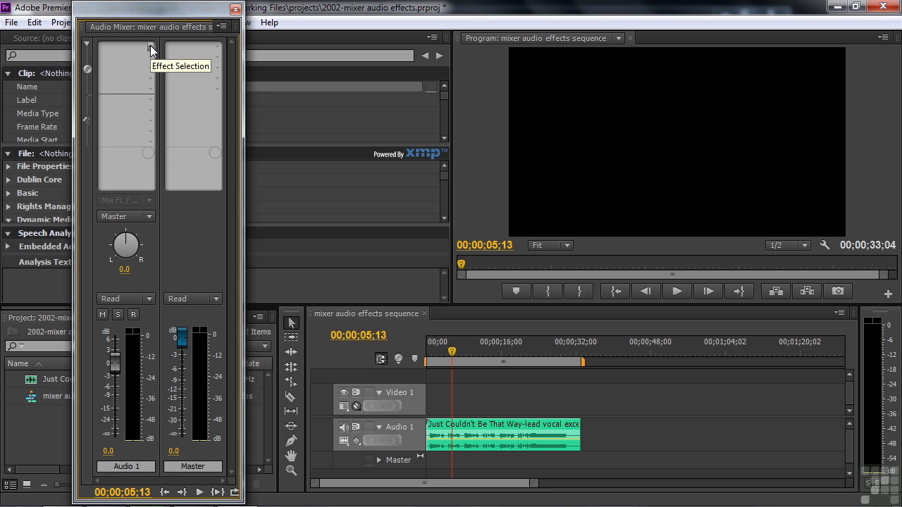
left_click(151, 48)
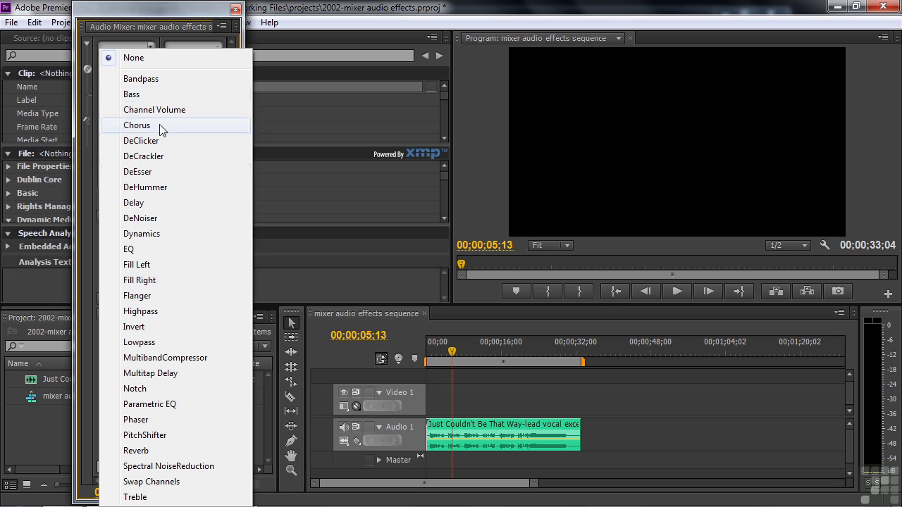
left_click(147, 249)
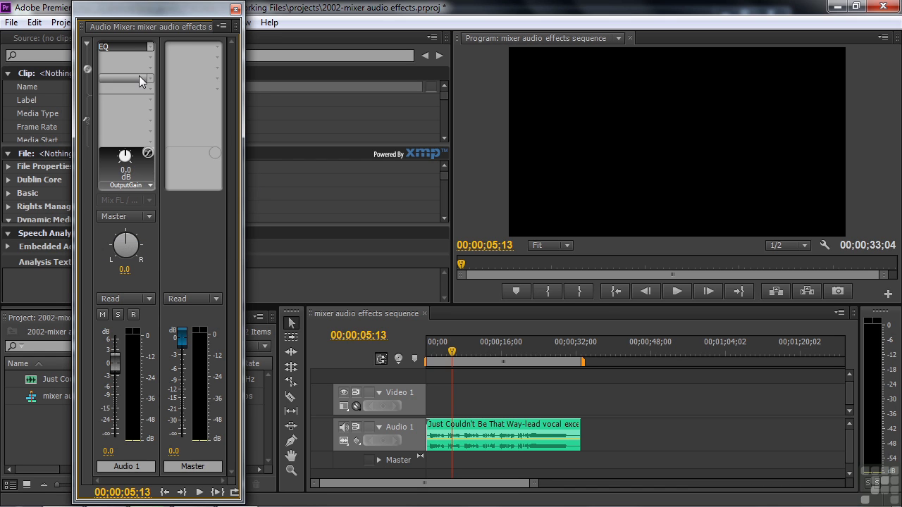
right_click(130, 45)
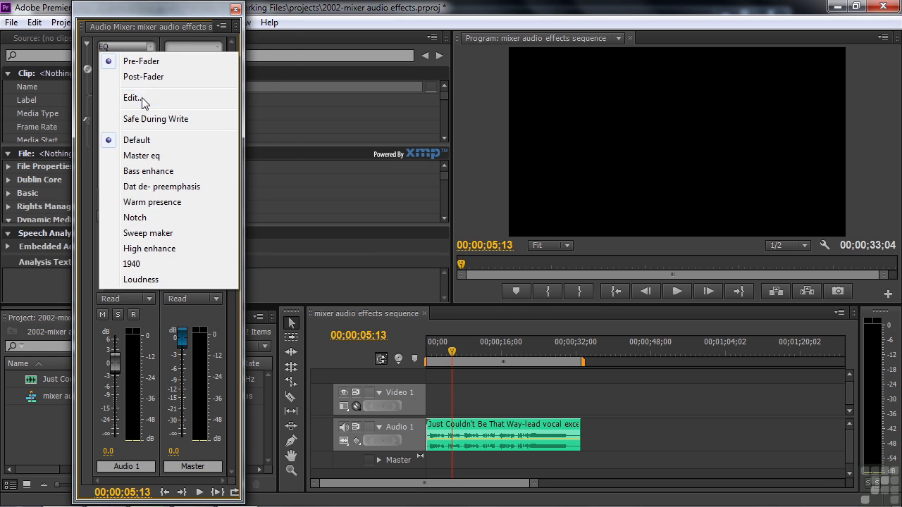
left_click(133, 98)
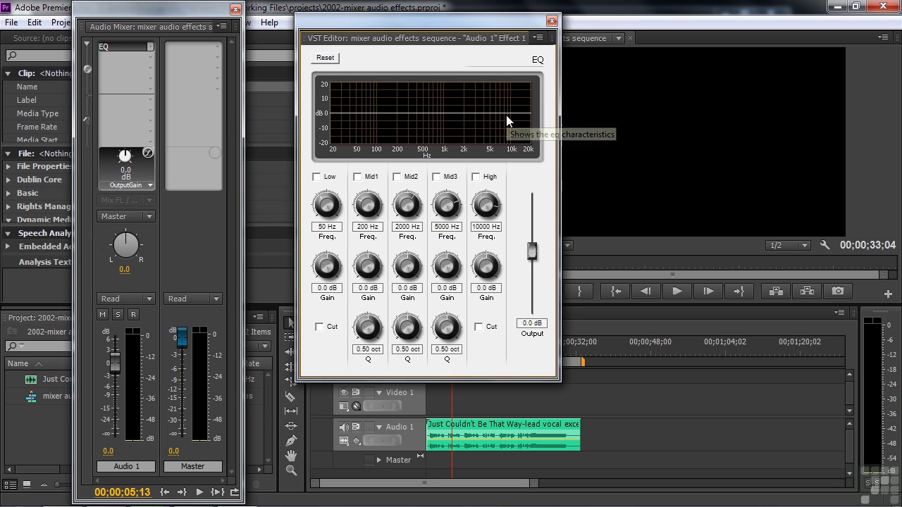
Try the EQ's Loudness preset, switch it to the 1940 preset and audition the sound.
right_click(120, 46)
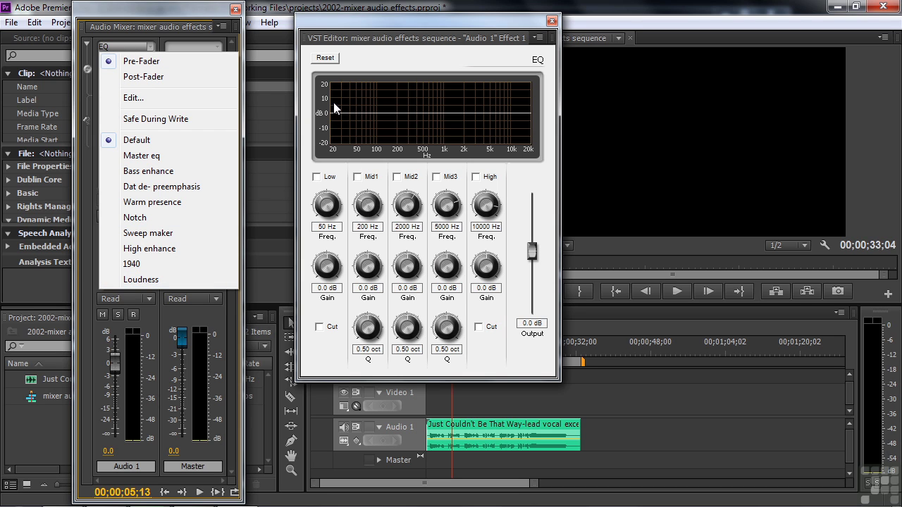
left_click(148, 280)
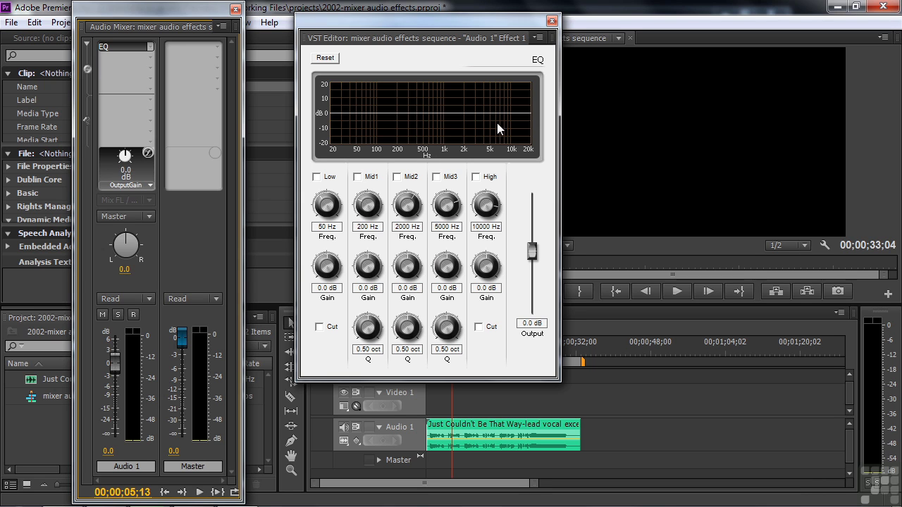
right_click(132, 46)
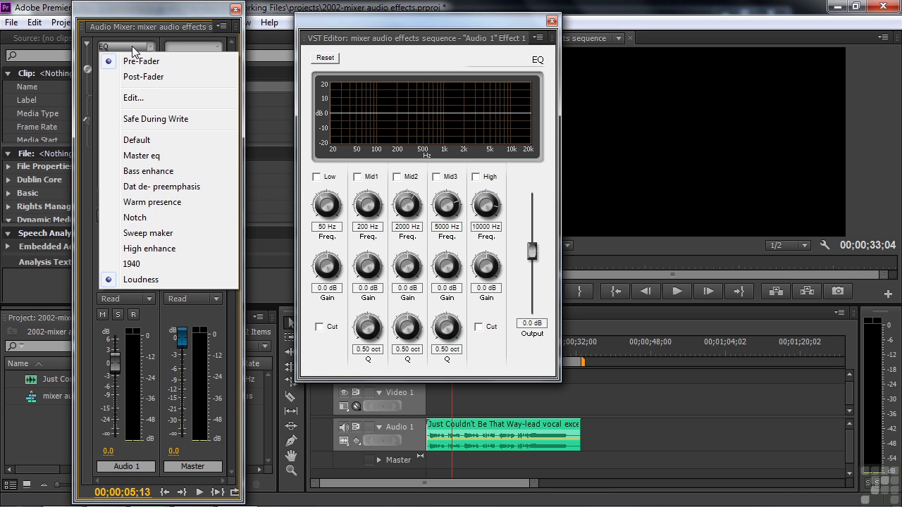
left_click(156, 264)
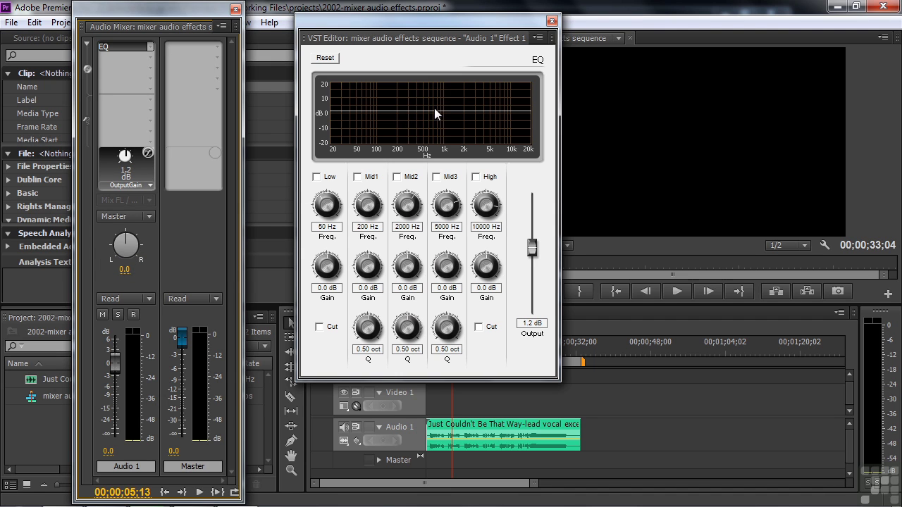
key("space")
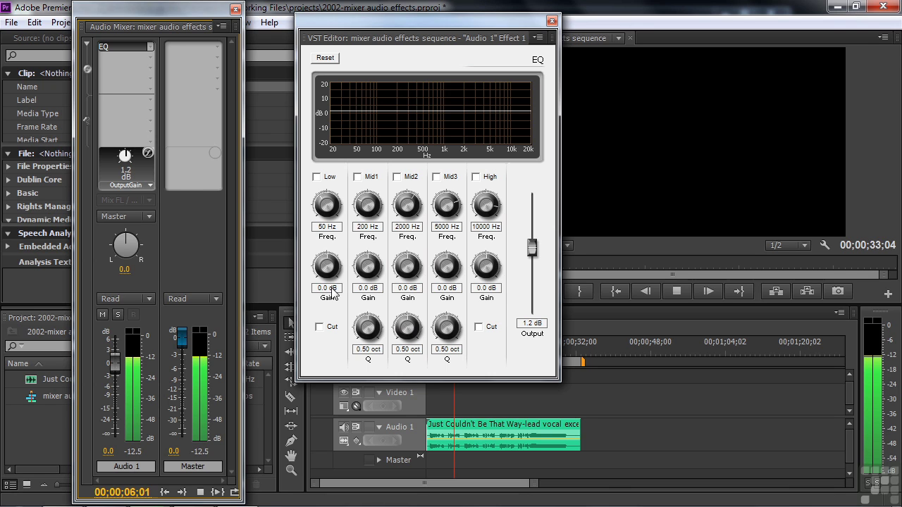
key("space")
Switch the Audio 1 EQ to the Master eq preset and audition it, then apply the Warm presence preset.
right_click(123, 48)
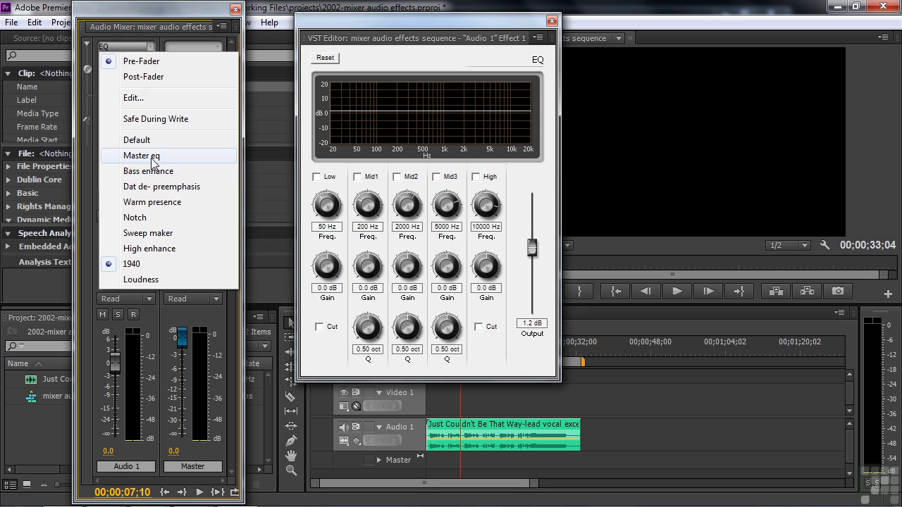
left_click(151, 155)
key("space")
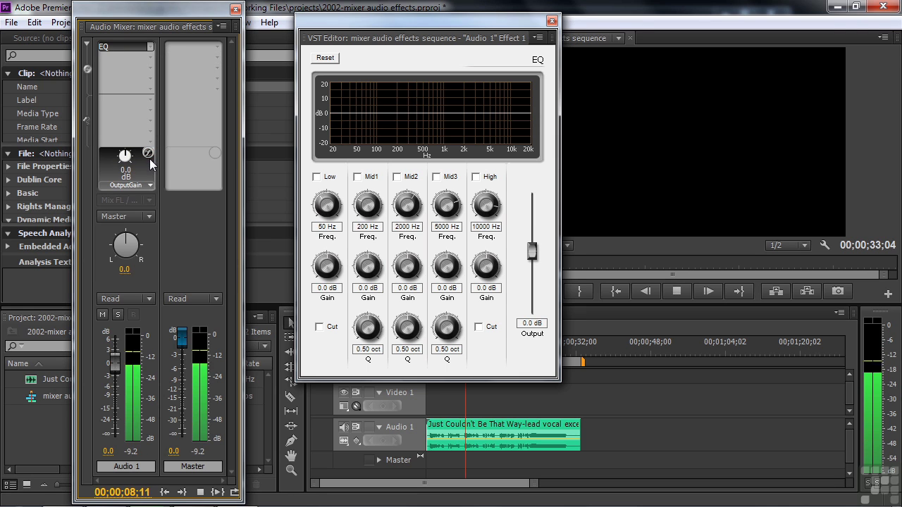
key("space")
right_click(124, 47)
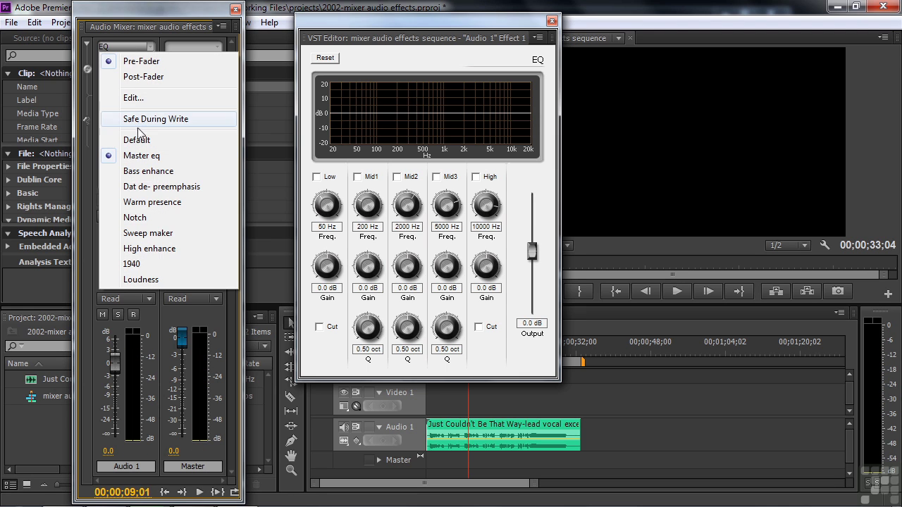
left_click(150, 202)
key("space")
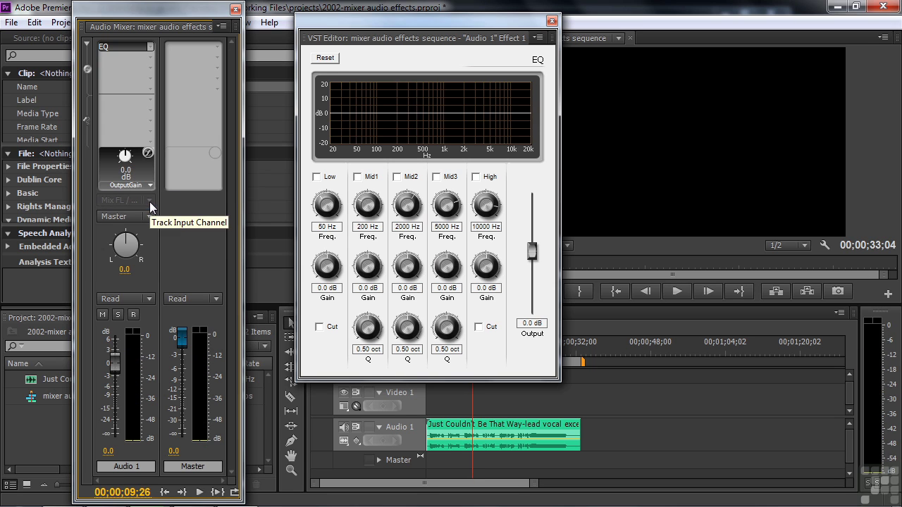
Enable the EQ's Low and High bands, boost them 5.5 dB at 47 Hz and 6.8 dB at 10911 Hz, and start playback.
left_click_drag(474, 51, 466, 51)
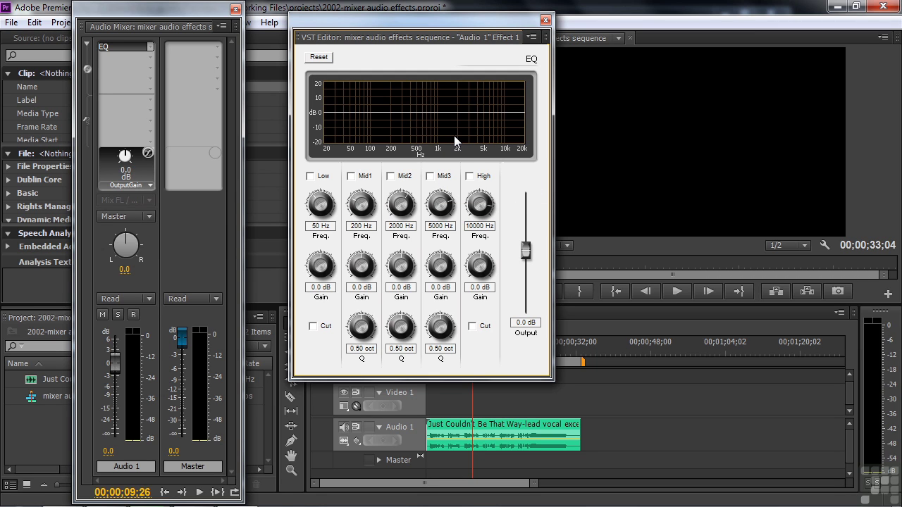
left_click(311, 176)
left_click_drag(350, 112, 350, 107)
left_click(470, 177)
left_click_drag(504, 114, 507, 102)
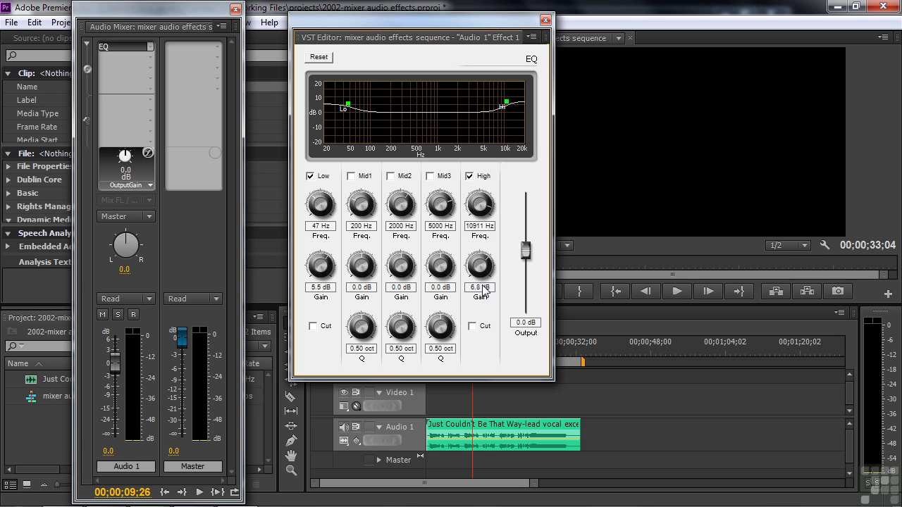
key("space")
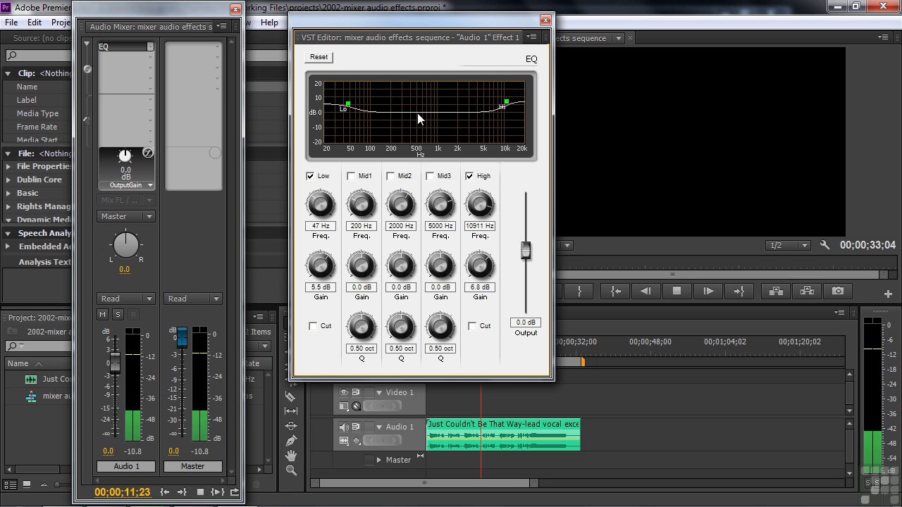
Enable the Mid2 band, boost it 5.9 dB at 1459 Hz while listening, and close the EQ editor.
left_click(390, 175)
mouse_move(465, 115)
left_mouse_down()
mouse_move(479, 114)
mouse_move(450, 95)
mouse_move(446, 124)
mouse_move(450, 107)
left_mouse_up()
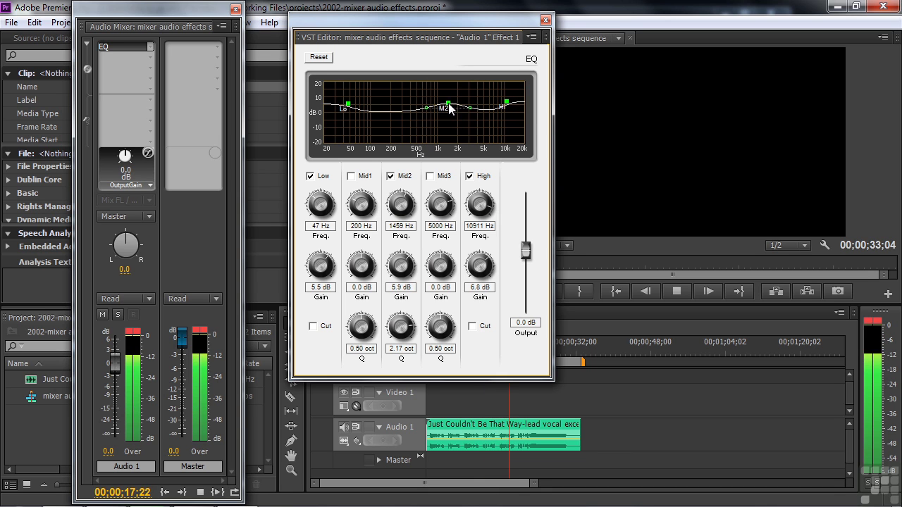
key("space")
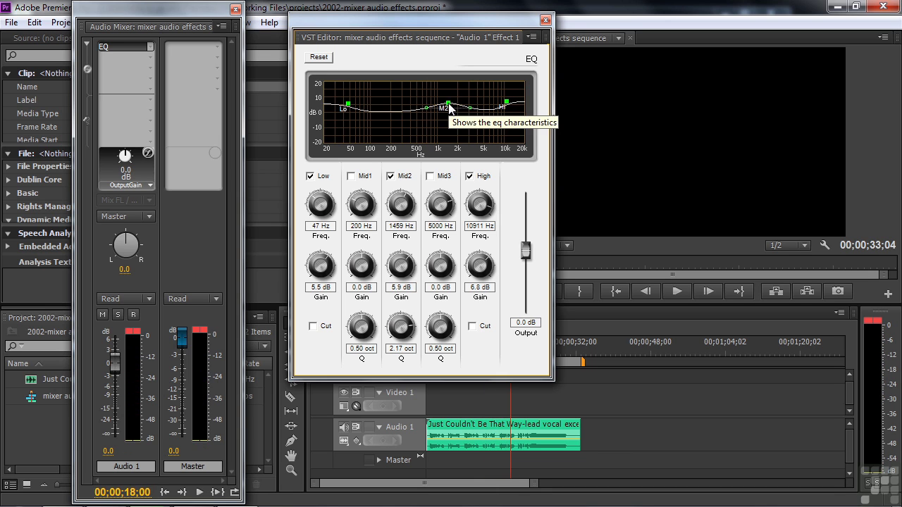
left_click(546, 21)
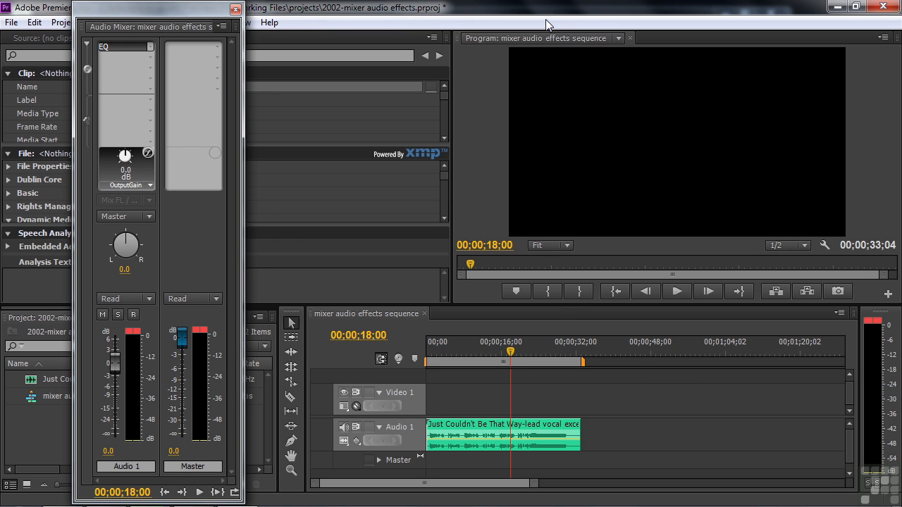
Replace the EQ on Audio 1 with the Chorus effect and open the Chorus editor.
left_click(149, 46)
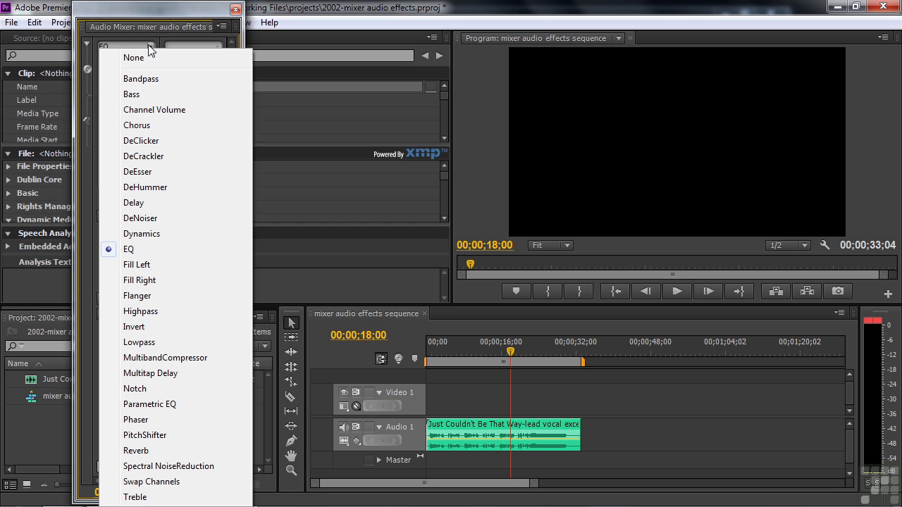
left_click(152, 124)
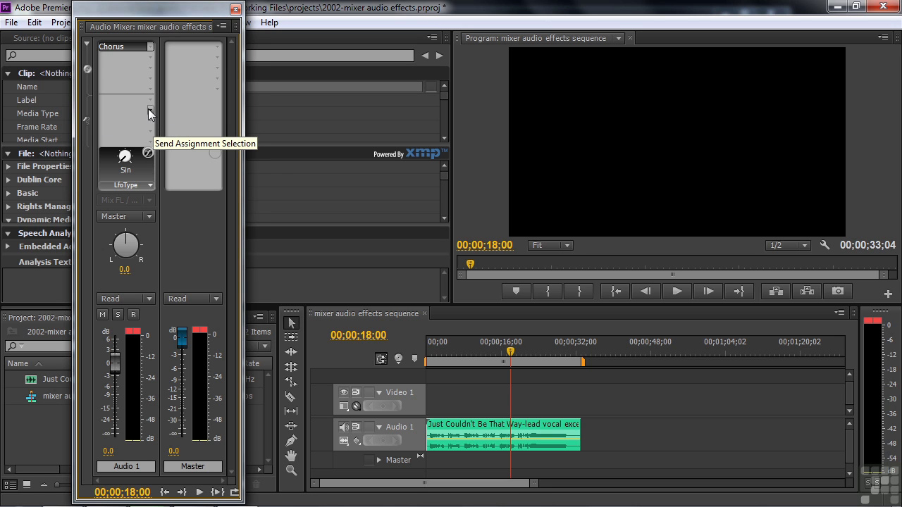
right_click(137, 48)
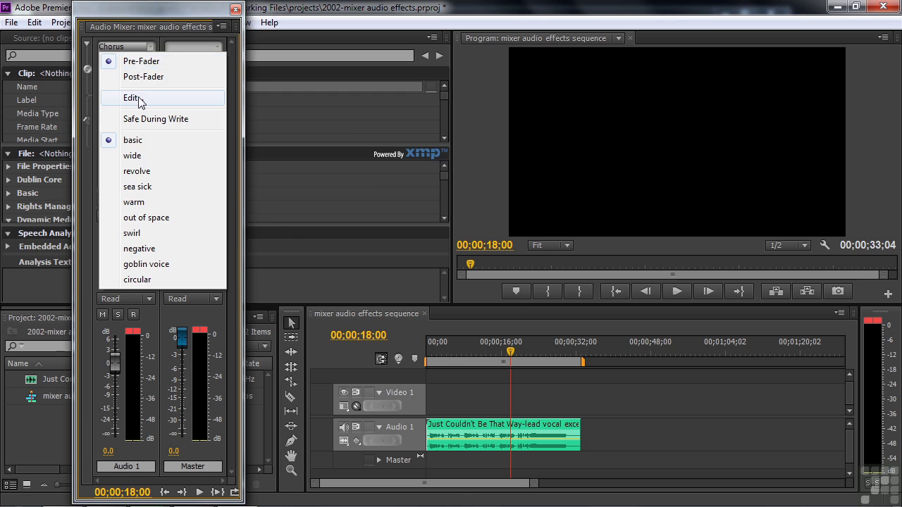
left_click(134, 97)
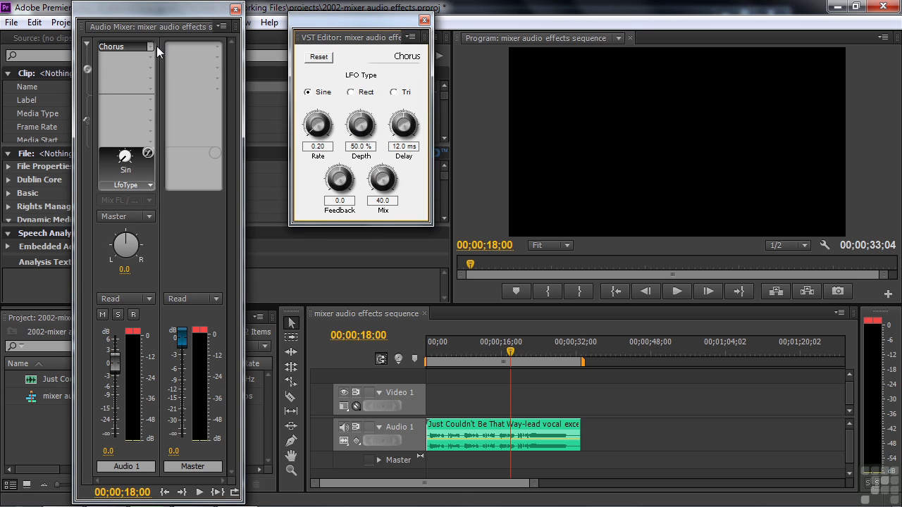
Move the playhead back near the start of the vocal clip and audition the basic Chorus sound.
left_click_drag(515, 357, 444, 364)
key("space")
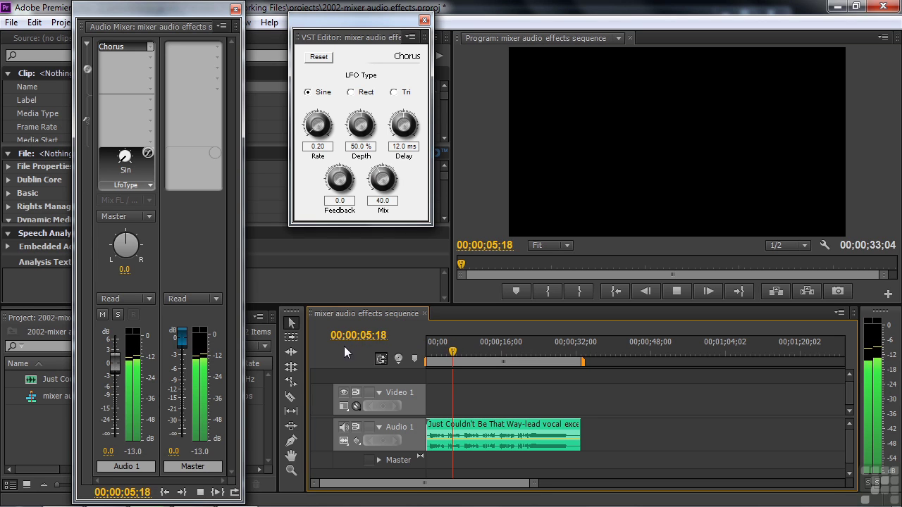
key("space")
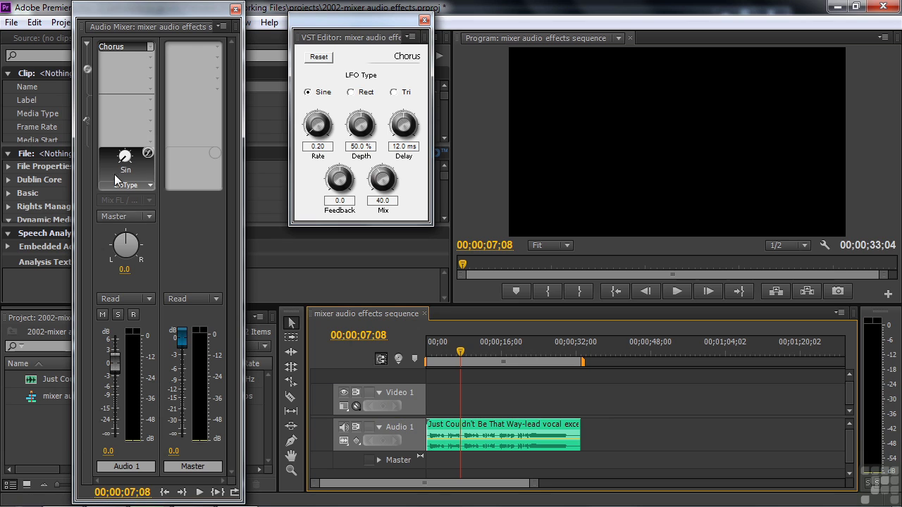
Apply the negative preset to the Chorus on Audio 1 and audition it.
right_click(130, 47)
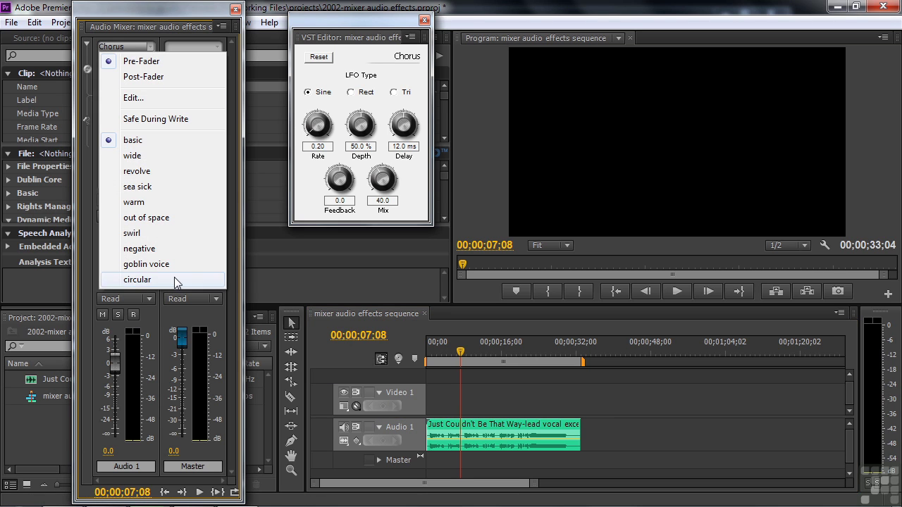
left_click(151, 249)
key("space")
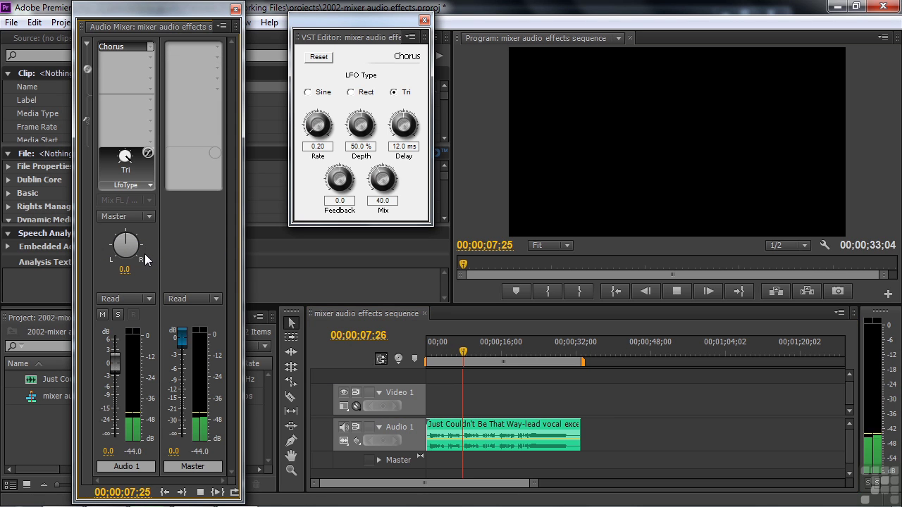
key("space")
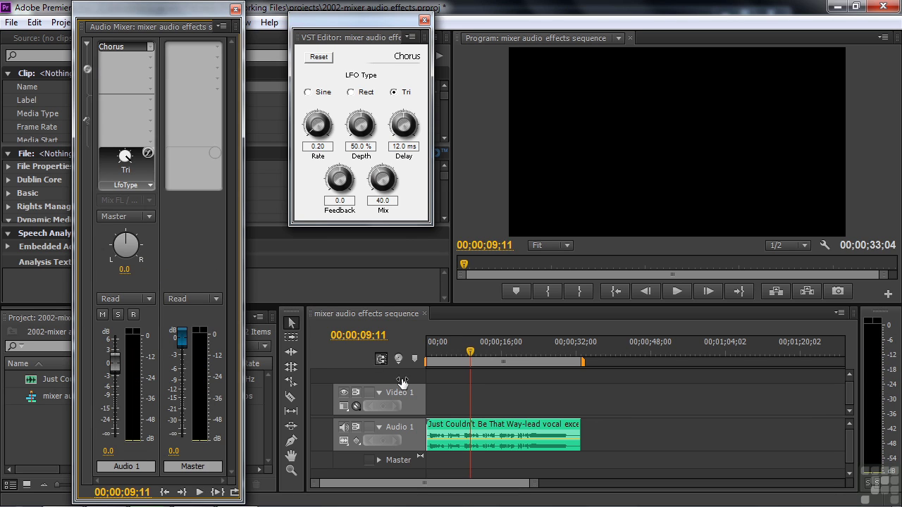
Set the Chorus to the Rect LFO type, rate 3.90, depth 33.0 % and delay 11.0 ms, and audition from near the clip's start.
left_click(311, 129)
key("space")
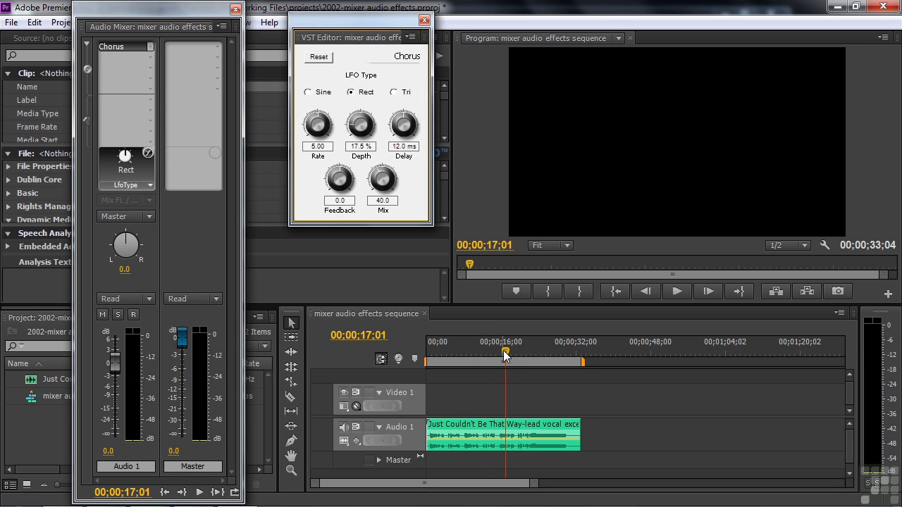
left_click_drag(505, 355, 458, 363)
left_click(317, 119)
left_click(361, 120)
left_click(412, 125)
key("space")
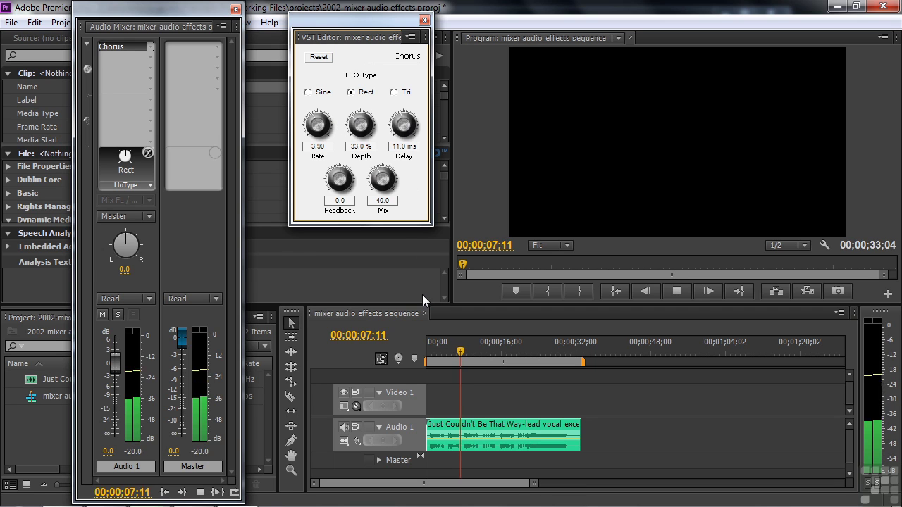
key("space")
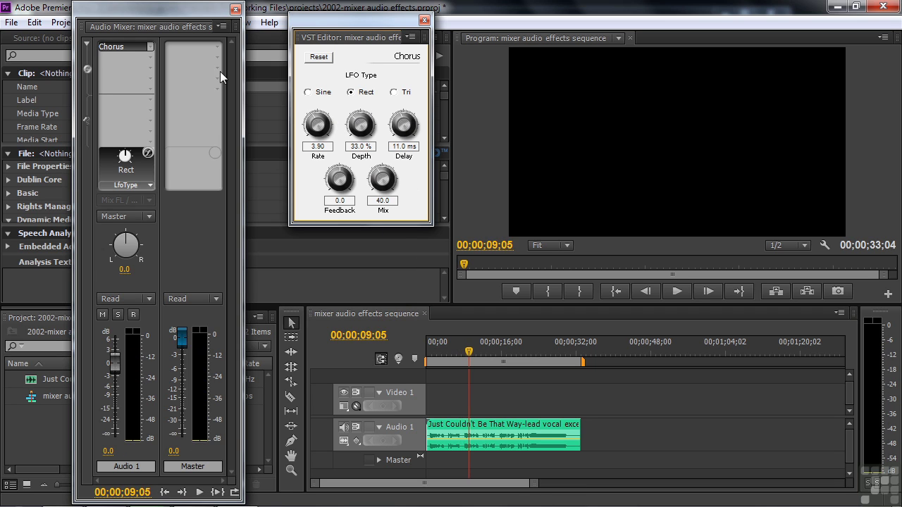
Try the out of space preset on the Audio 1 Chorus and audition the sound.
right_click(133, 44)
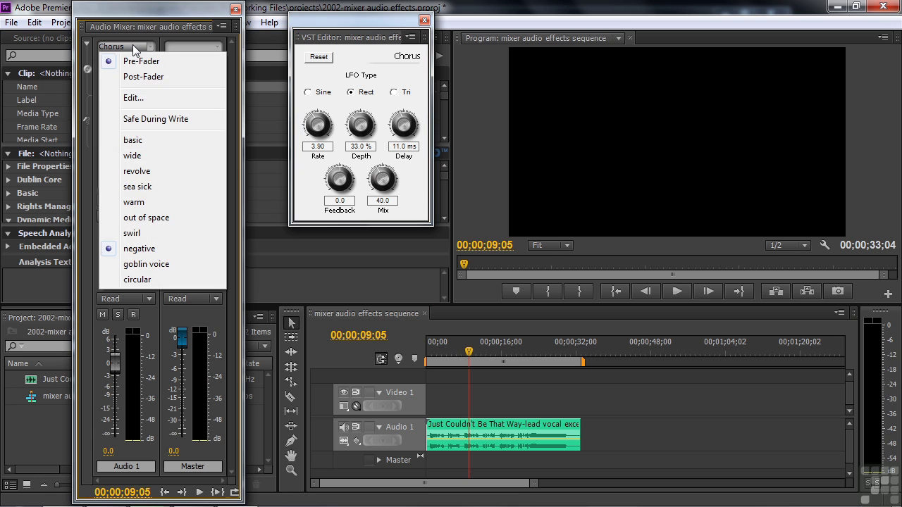
left_click(157, 218)
key("space")
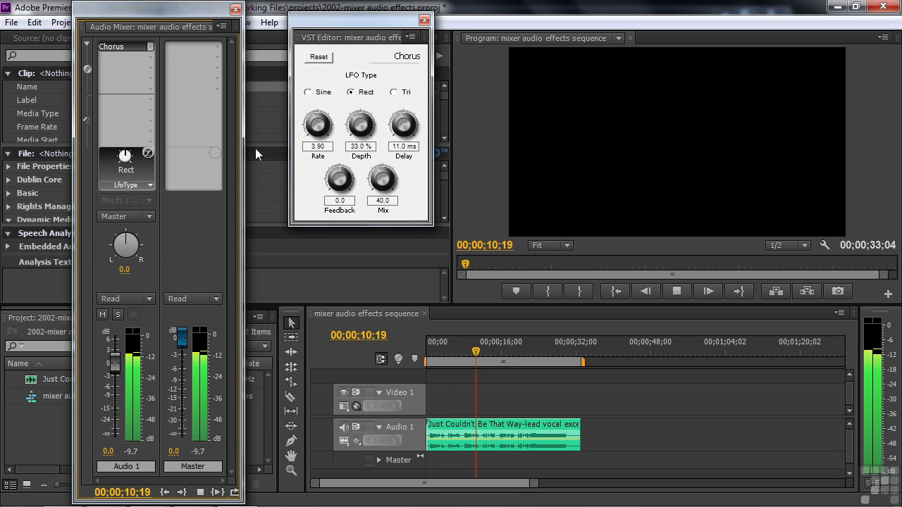
key("space")
Set the Chorus feedback to -9.5 and stop playback.
left_click(339, 176)
left_click_drag(338, 176, 328, 198)
key("space")
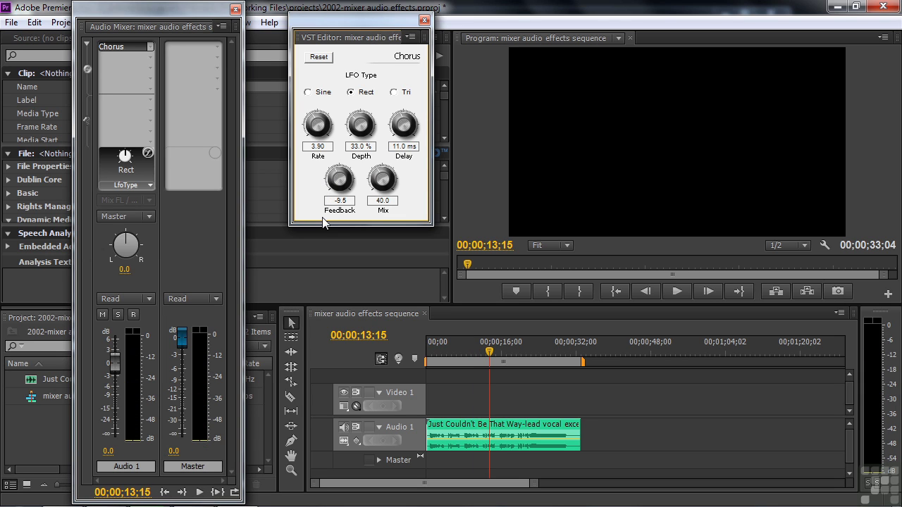